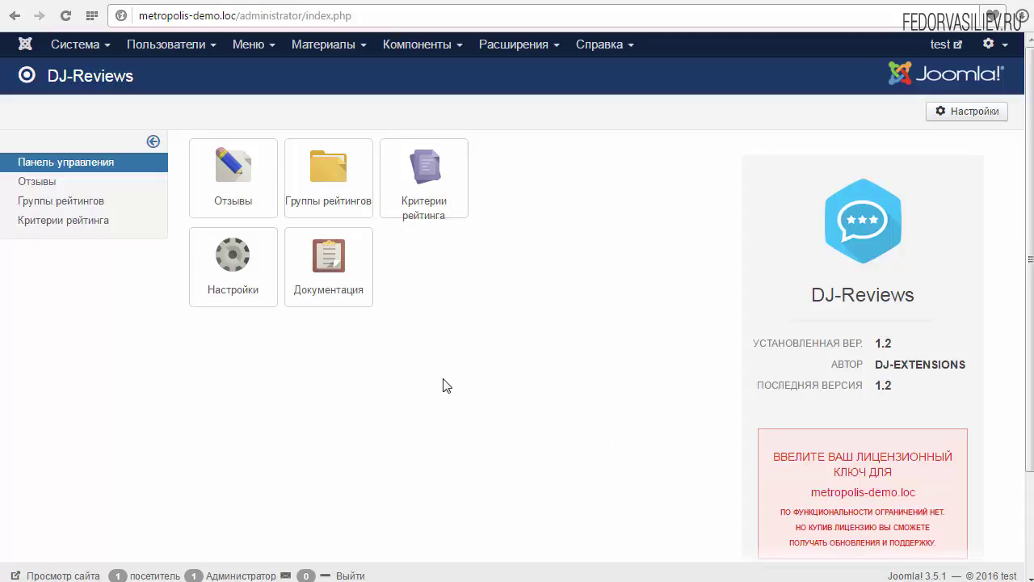
# Open the review "тест" for editing from the reviews list
pyautogui.click(231, 176)
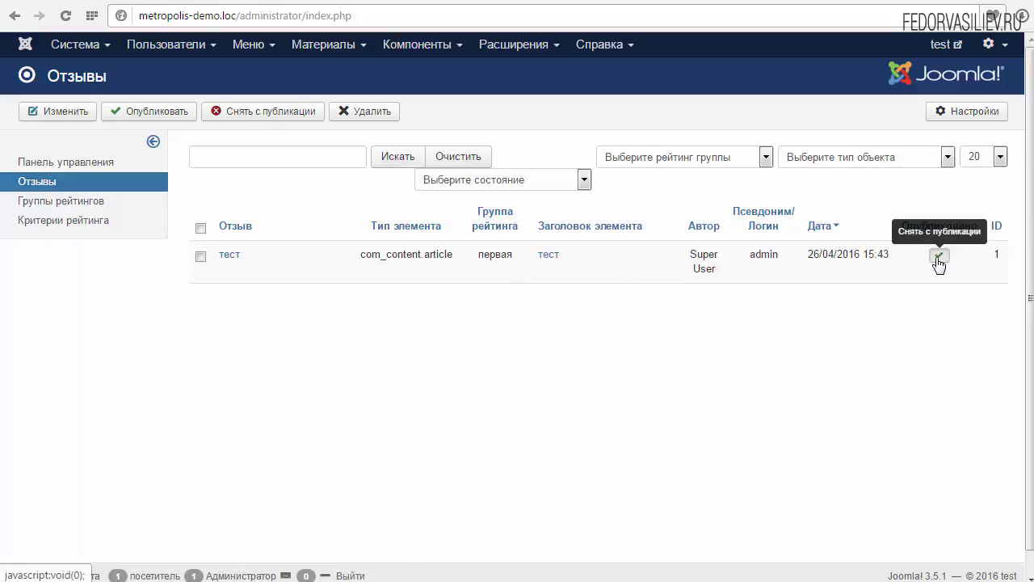
pyautogui.click(201, 257)
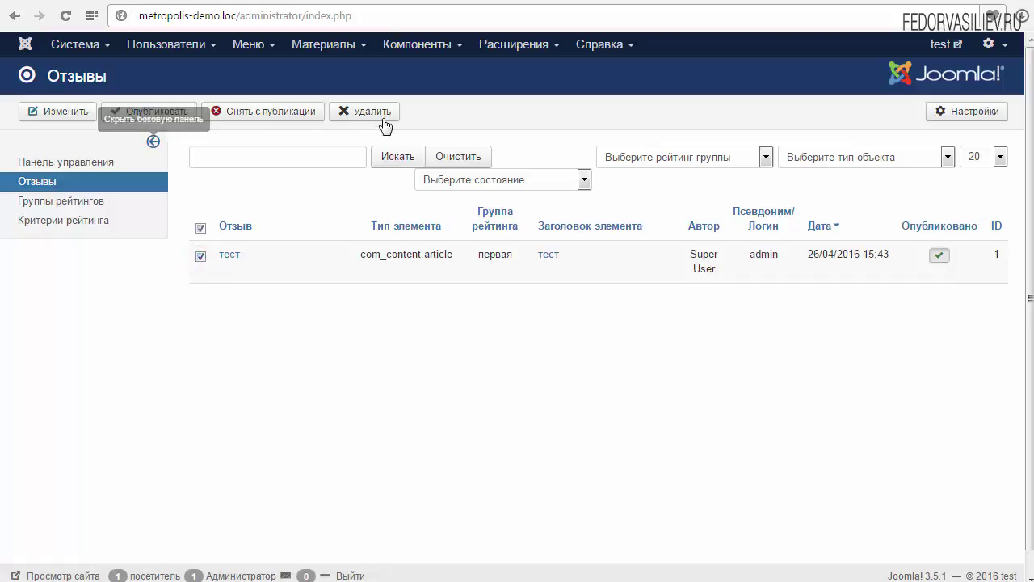
pyautogui.click(230, 255)
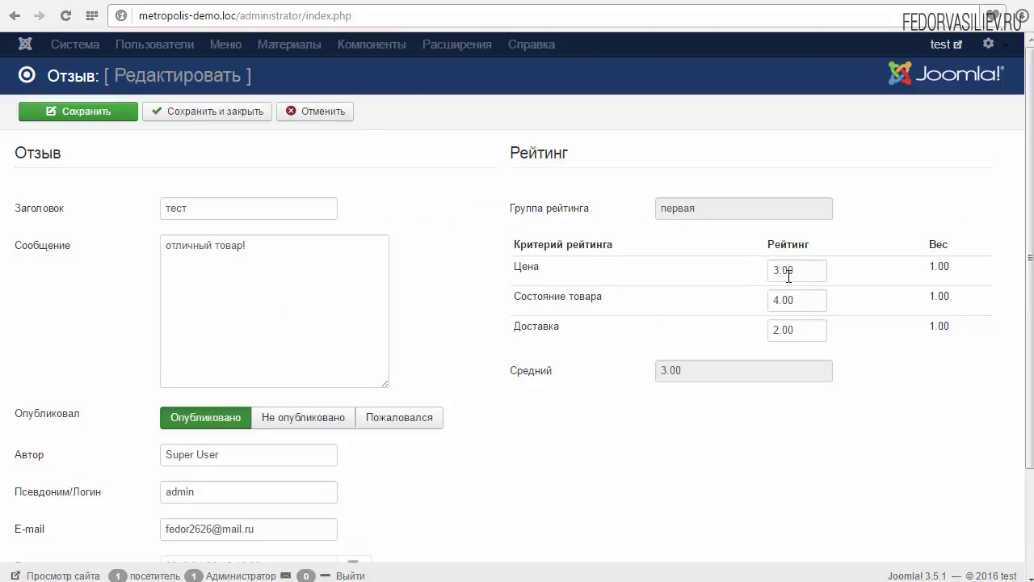
# Try changing the review's "Цена" rating to 4 and look over its remaining author and date fields
pyautogui.moveTo(780, 275); pyautogui.dragTo(775, 280)
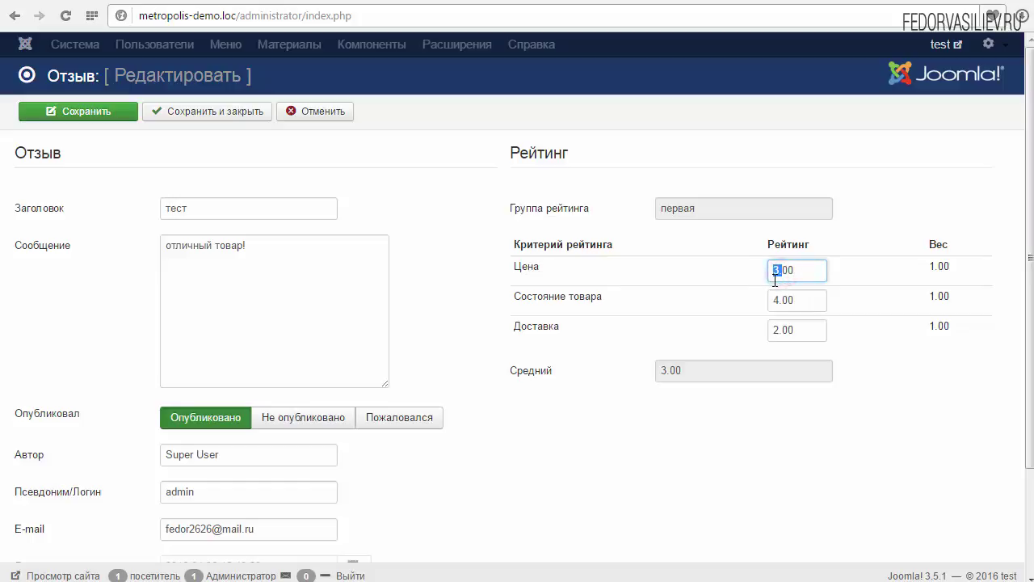
pyautogui.write('4')
pyautogui.scroll(-2, 461, 330)
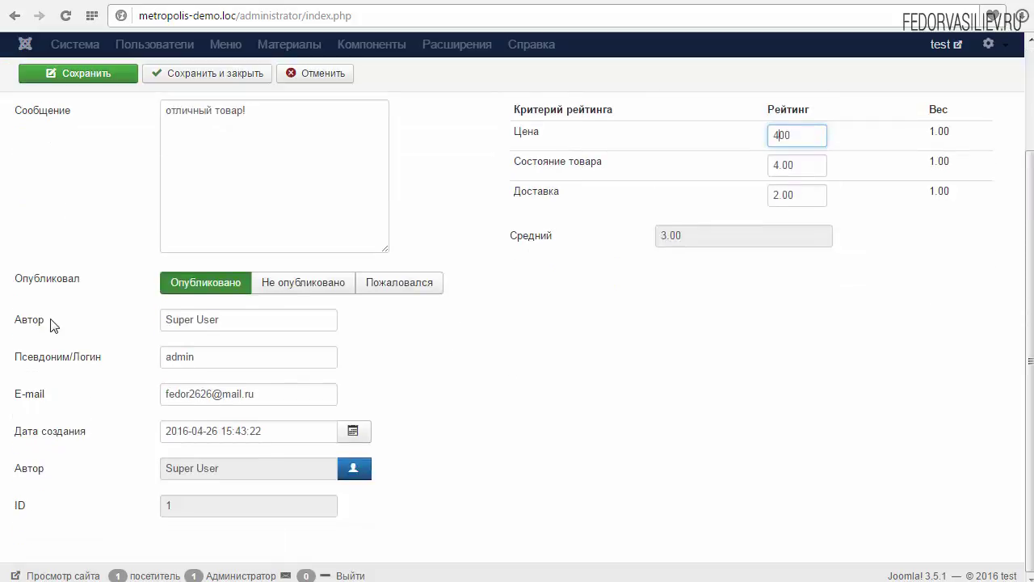
pyautogui.scroll(2, 361, 458)
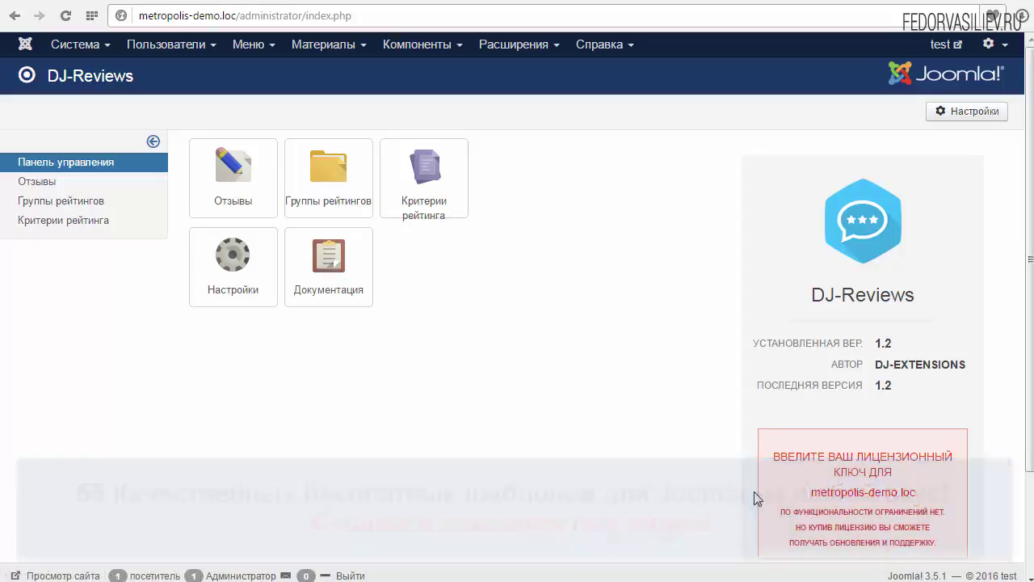
# Open the DJ-Reviews component settings and choose bootstrap as the theme
pyautogui.click(223, 260)
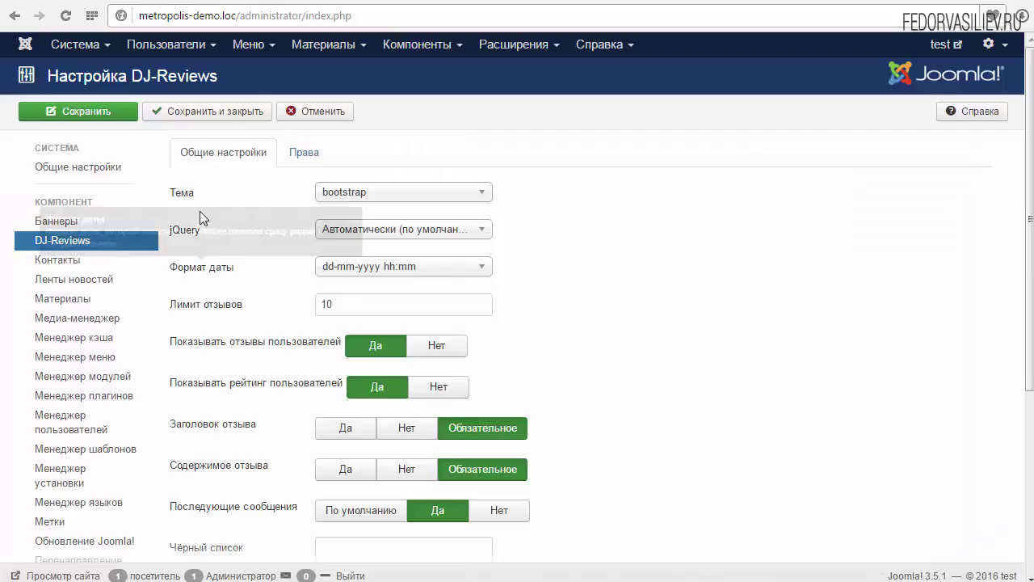
pyautogui.click(370, 194)
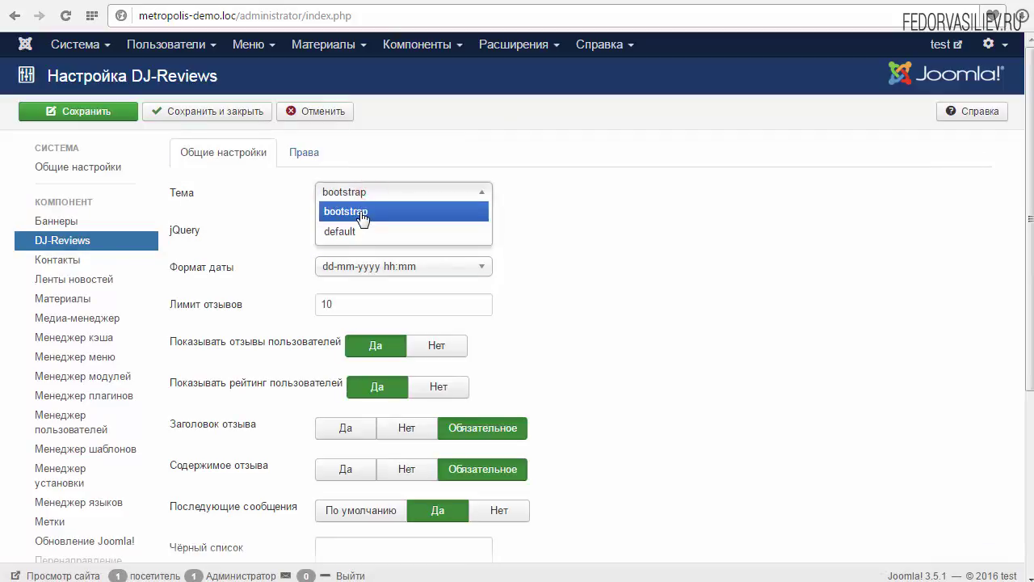
pyautogui.click(362, 212)
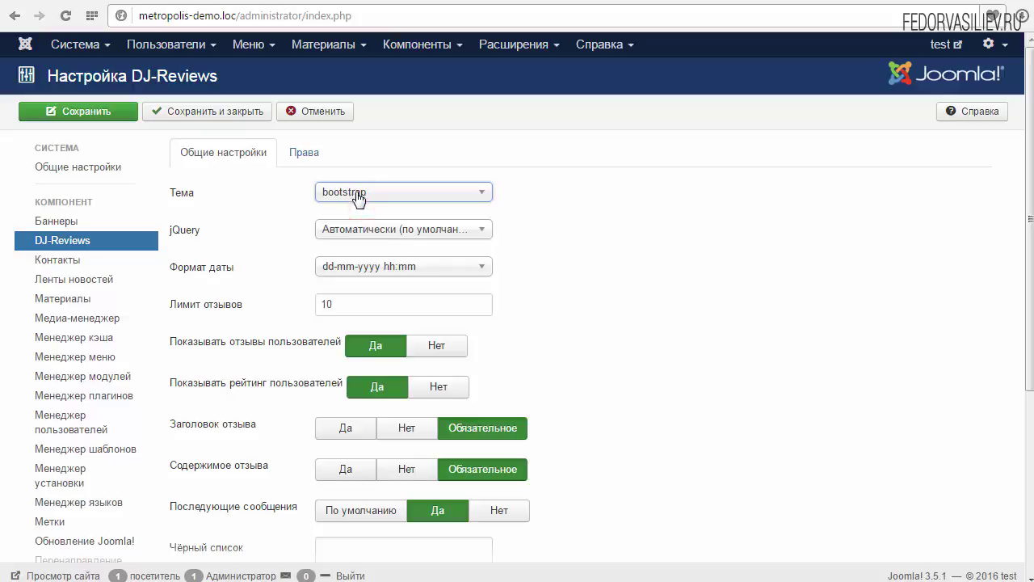
# Examine the available jQuery loading options with their explanation, and the date format choices
pyautogui.moveTo(182, 241)
pyautogui.click(360, 233)
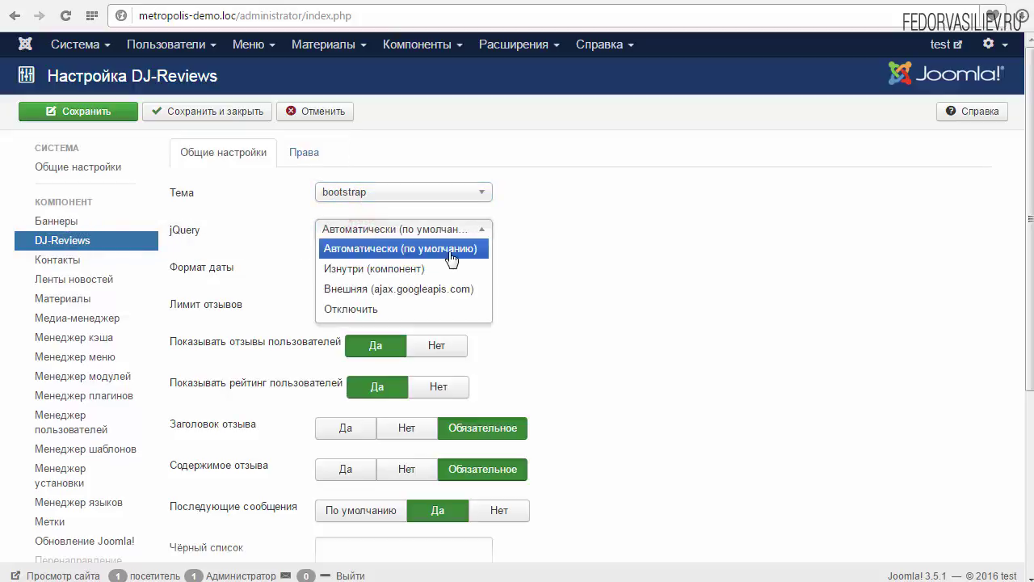
pyautogui.click(239, 235)
pyautogui.moveTo(237, 233)
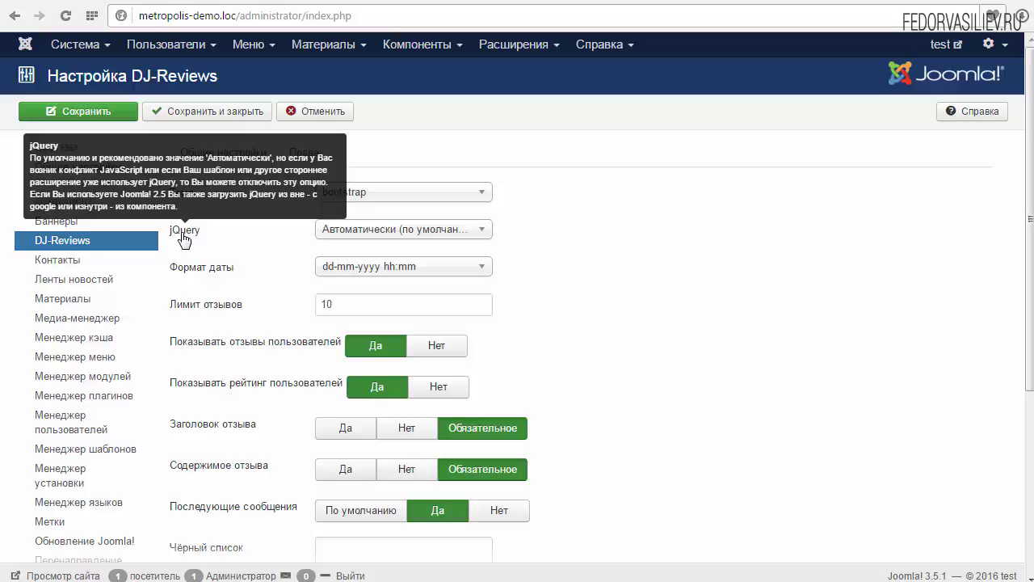
pyautogui.click(356, 229)
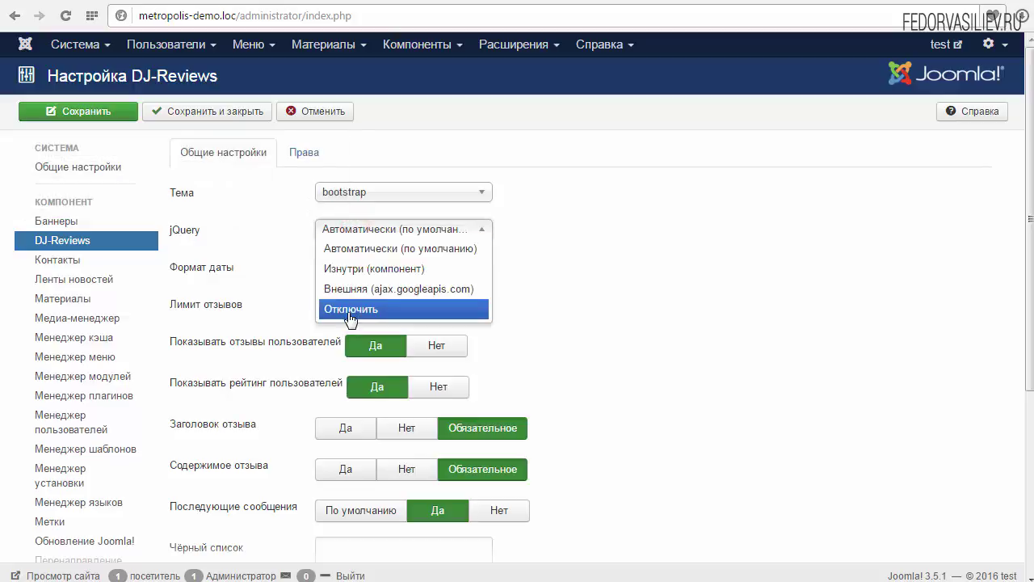
pyautogui.click(243, 227)
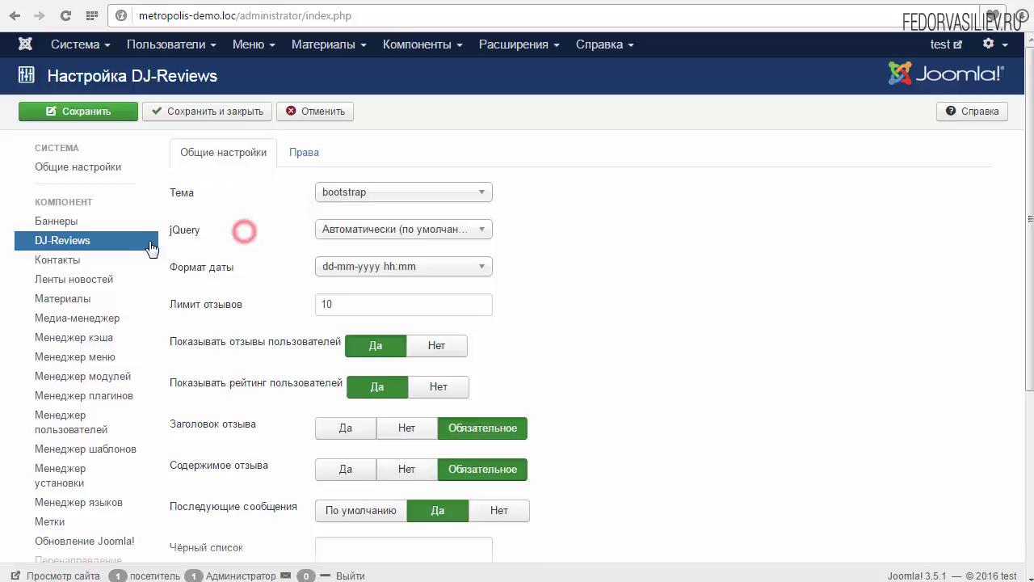
pyautogui.click(349, 229)
pyautogui.click(236, 231)
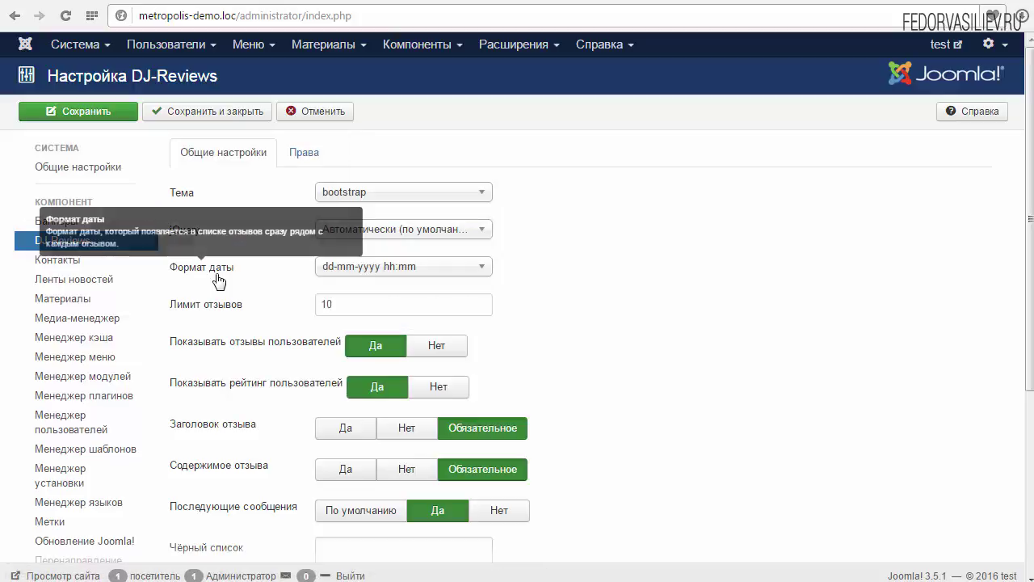
pyautogui.click(362, 269)
pyautogui.click(595, 339)
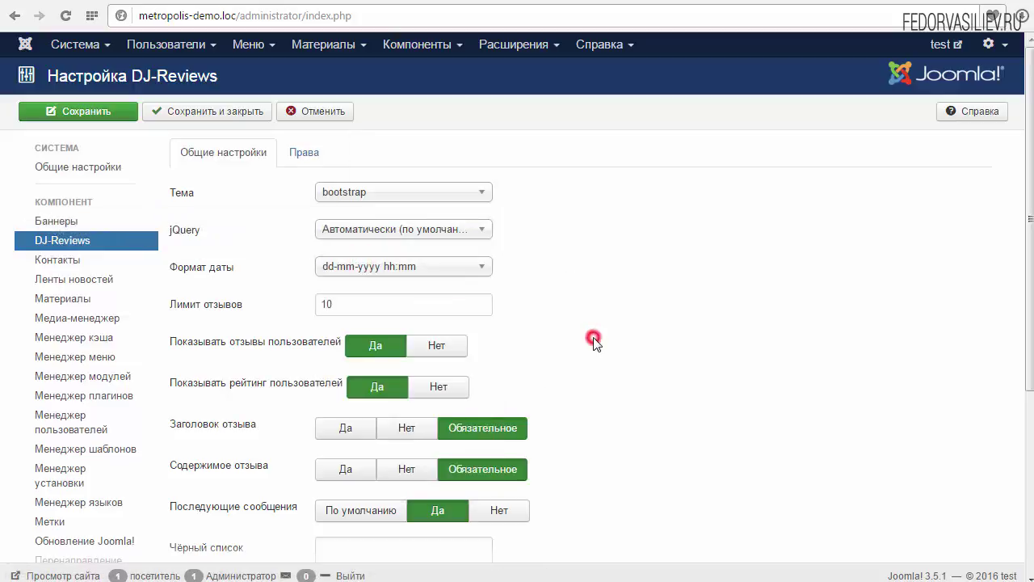
# Review the "Лимит отзывов" setting and save the configuration with a limit of 10
pyautogui.moveTo(201, 312)
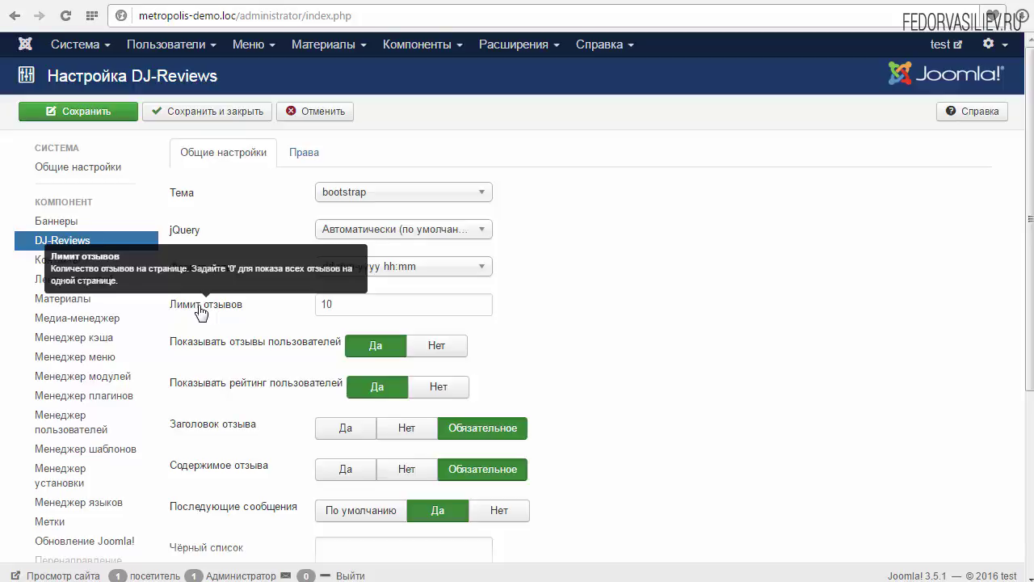
pyautogui.click(340, 303)
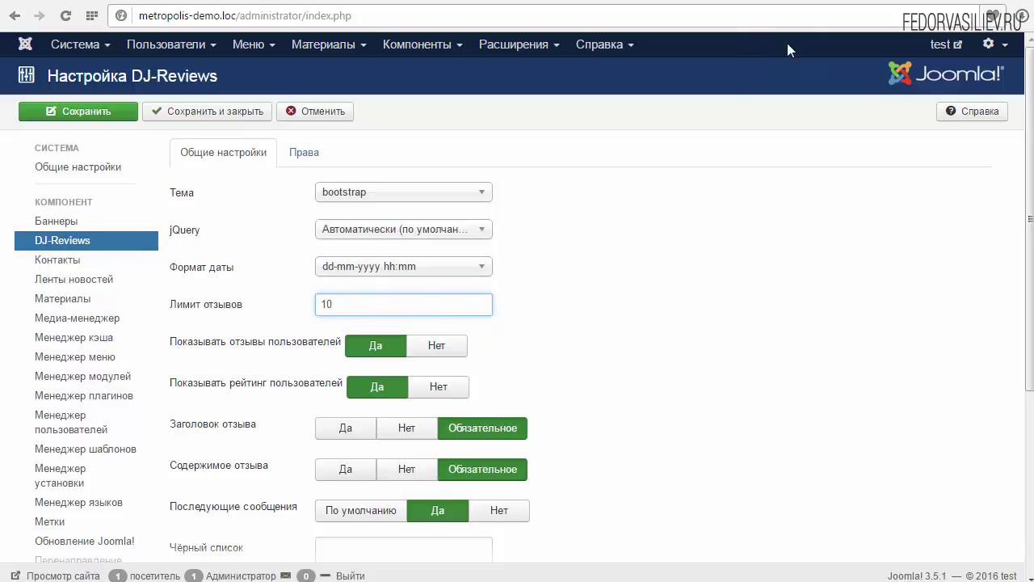
pyautogui.click(824, 0)
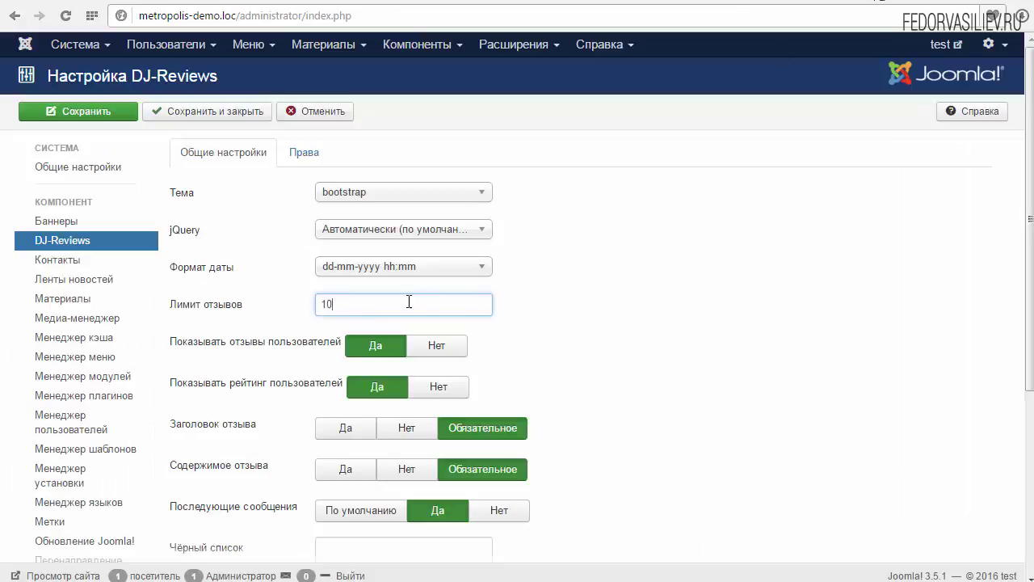
pyautogui.moveTo(206, 312)
pyautogui.click(198, 304)
pyautogui.press('Return')
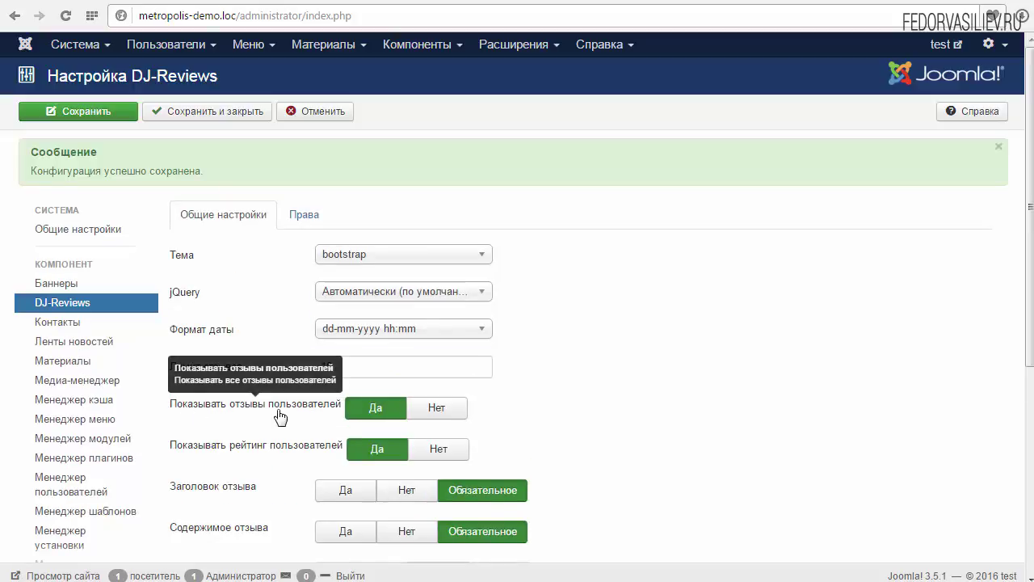
# Turn off "Показывать отзывы пользователей" and check the effect on the site's article page
pyautogui.click(436, 409)
pyautogui.click(809, 2)
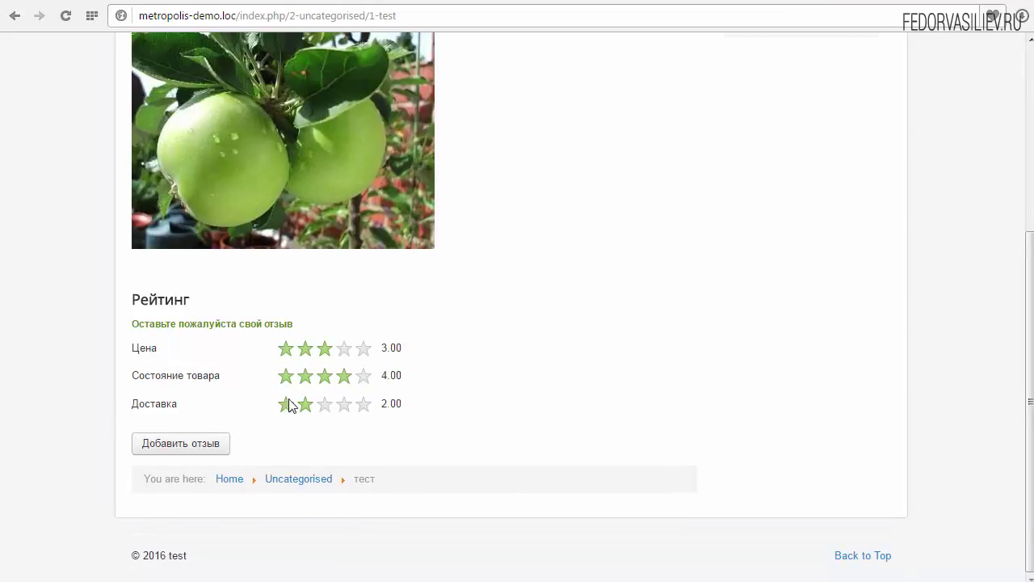
pyautogui.click(881, 7)
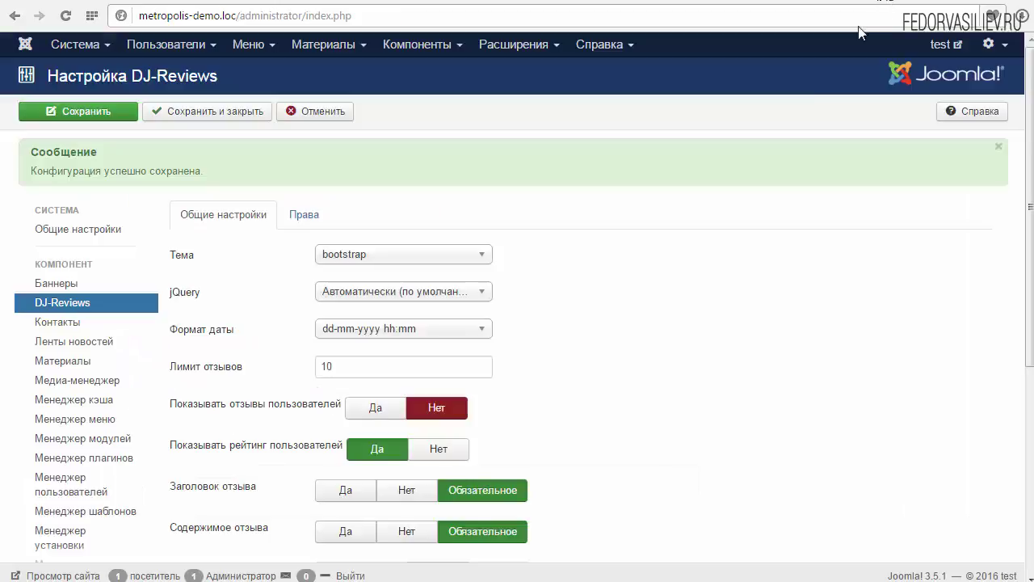
# Turn "Показывать отзывы пользователей" back on, set "Показывать рейтинг пользователей" to "Нет", and save the settings
pyautogui.scroll(-1, 582, 289)
pyautogui.click(372, 331)
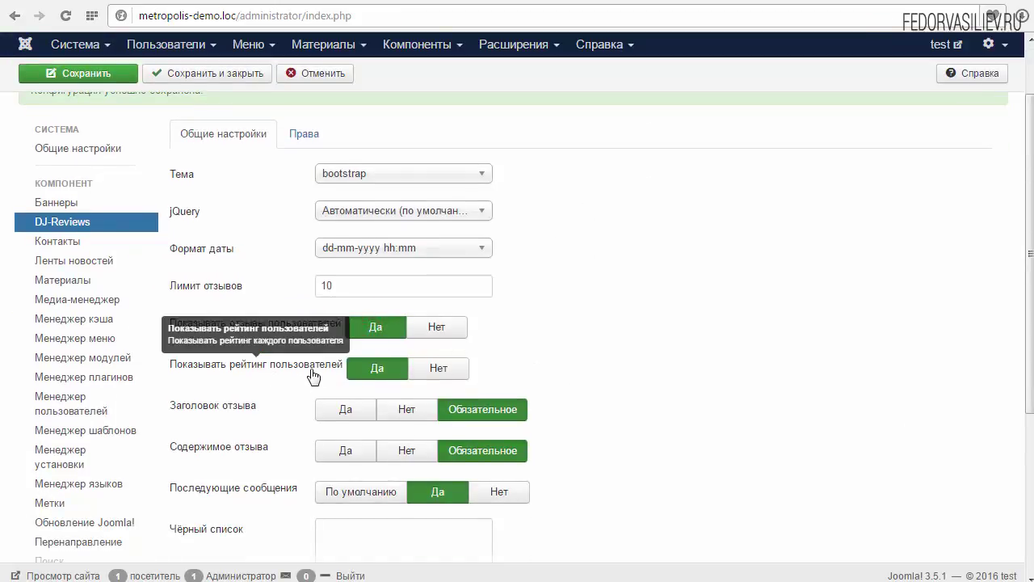
pyautogui.click(439, 369)
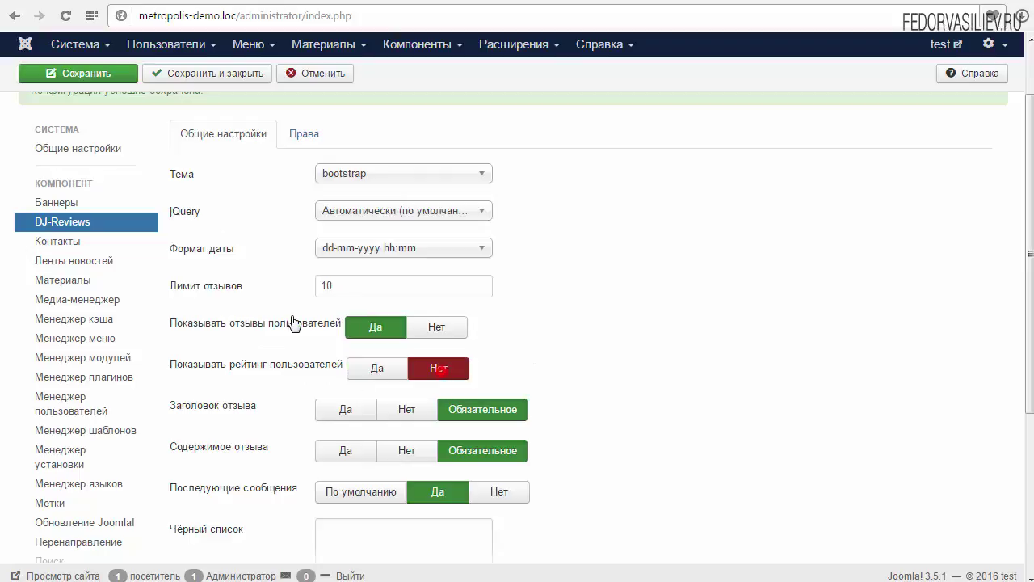
pyautogui.click(100, 72)
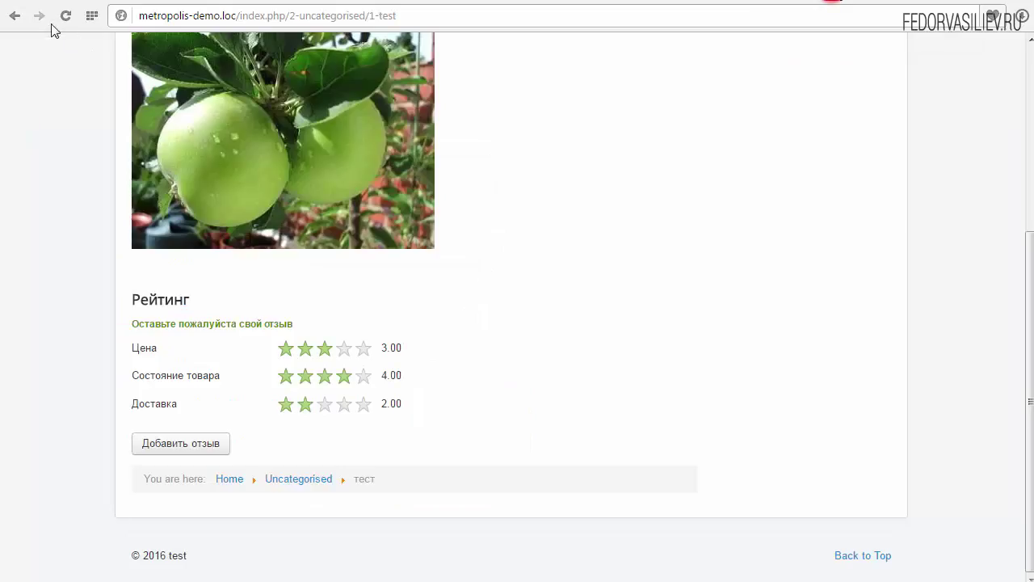
# Reload the article page and examine the rating criteria and the user reviews block
pyautogui.click(67, 18)
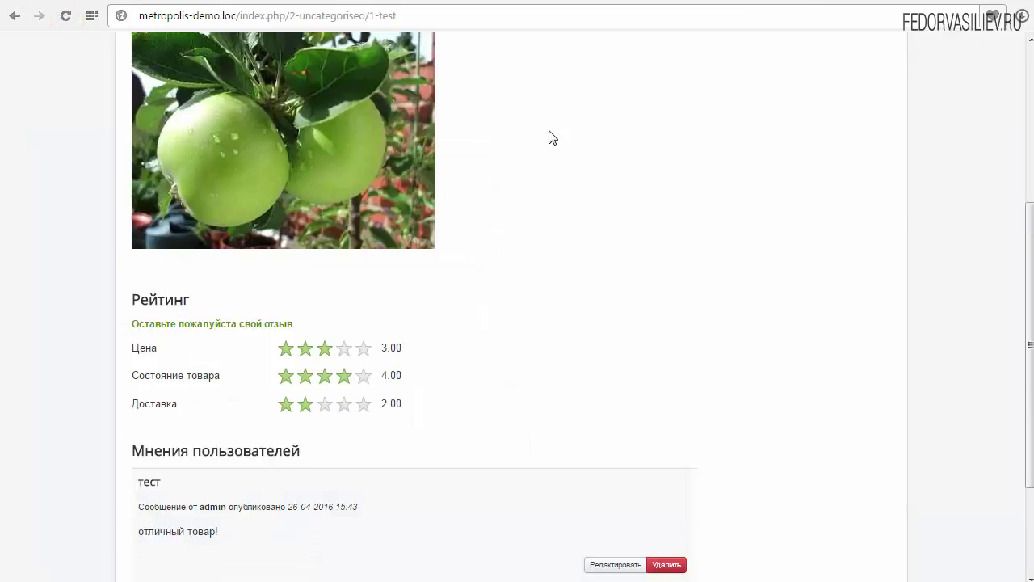
pyautogui.scroll(-2, 549, 138)
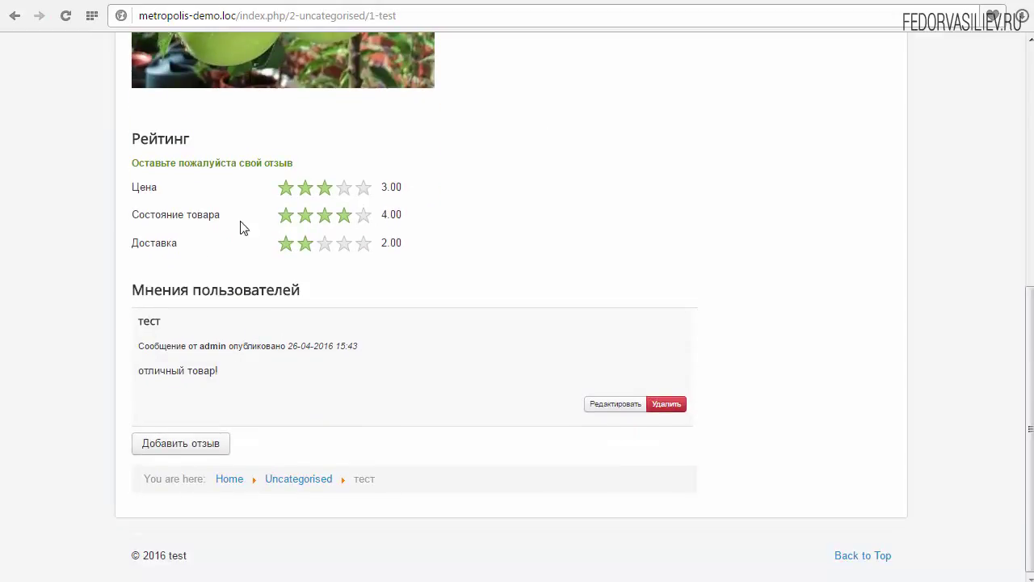
pyautogui.moveTo(175, 187); pyautogui.dragTo(131, 187)
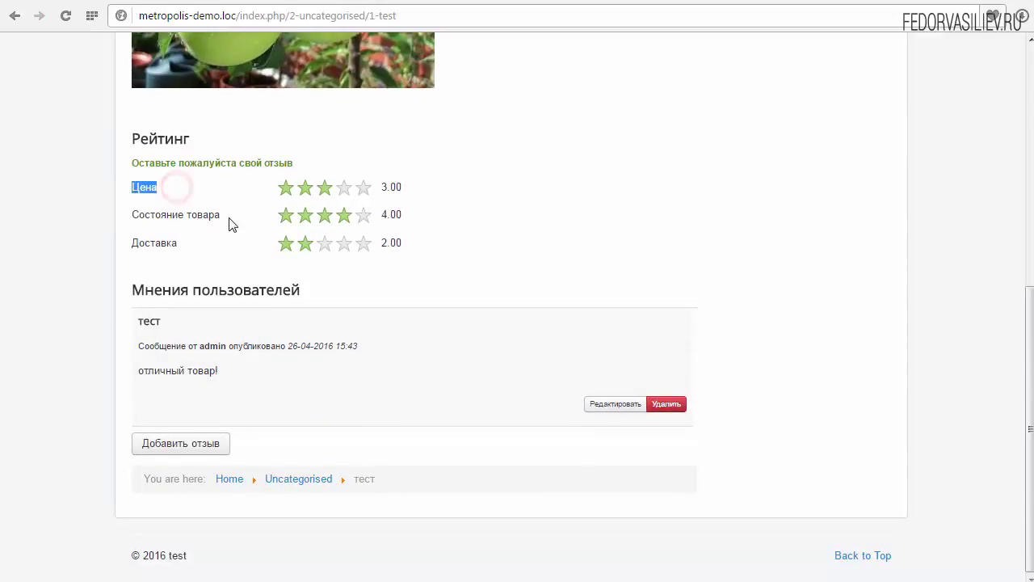
pyautogui.moveTo(230, 215); pyautogui.dragTo(132, 215)
pyautogui.moveTo(188, 243); pyautogui.dragTo(142, 243)
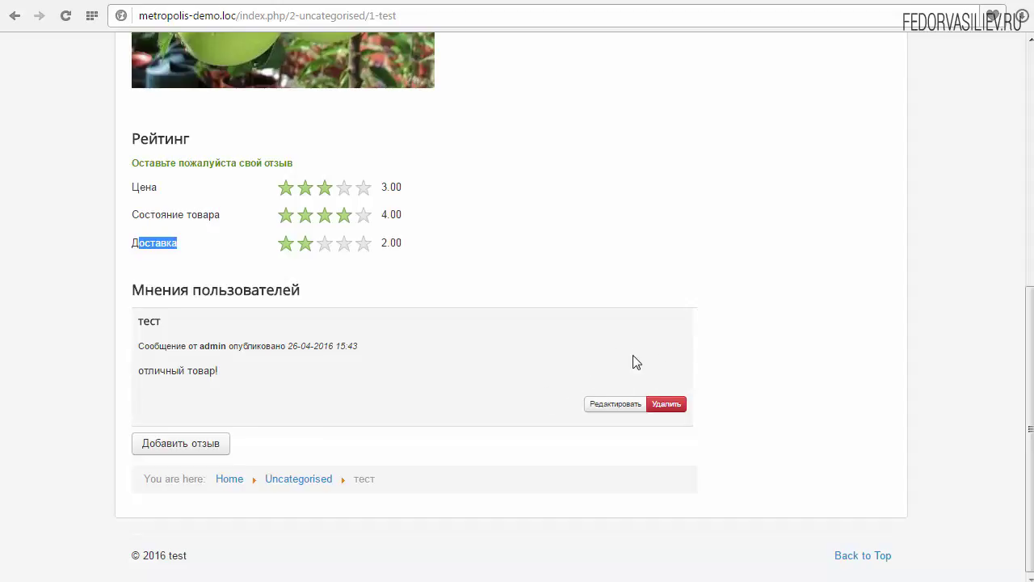
pyautogui.moveTo(180, 242); pyautogui.dragTo(185, 245)
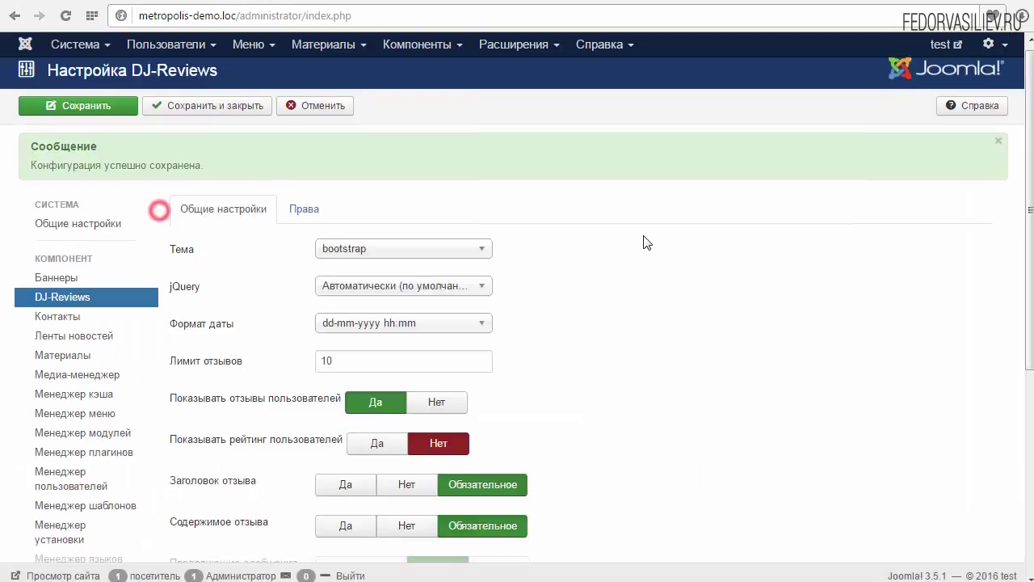
# Set "Показывать рейтинг пользователей" to "Да", save, and reload the article page to check the rating on the user's review
pyautogui.scroll(-3, 646, 242)
pyautogui.click(377, 206)
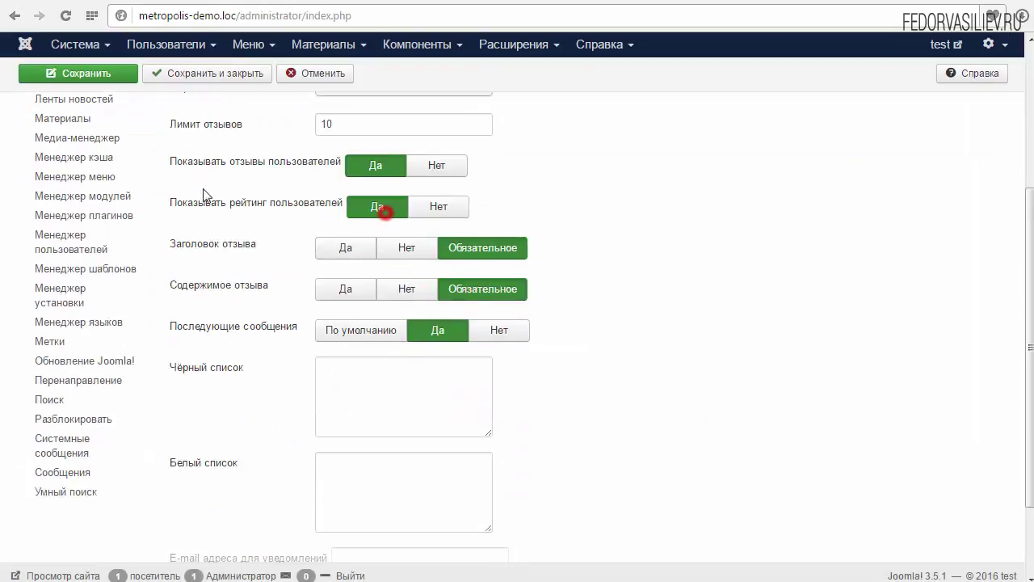
pyautogui.click(109, 71)
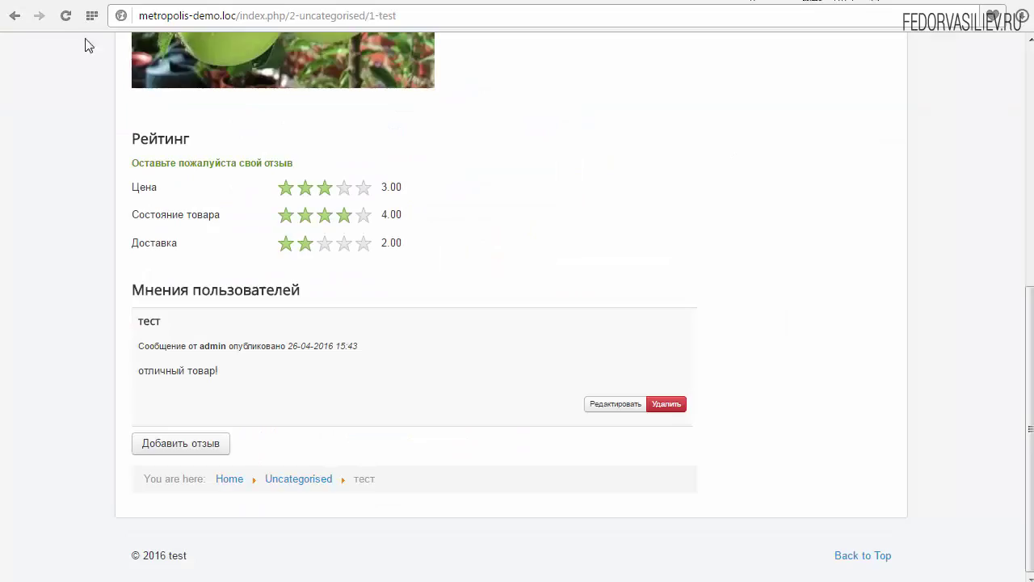
pyautogui.click(67, 15)
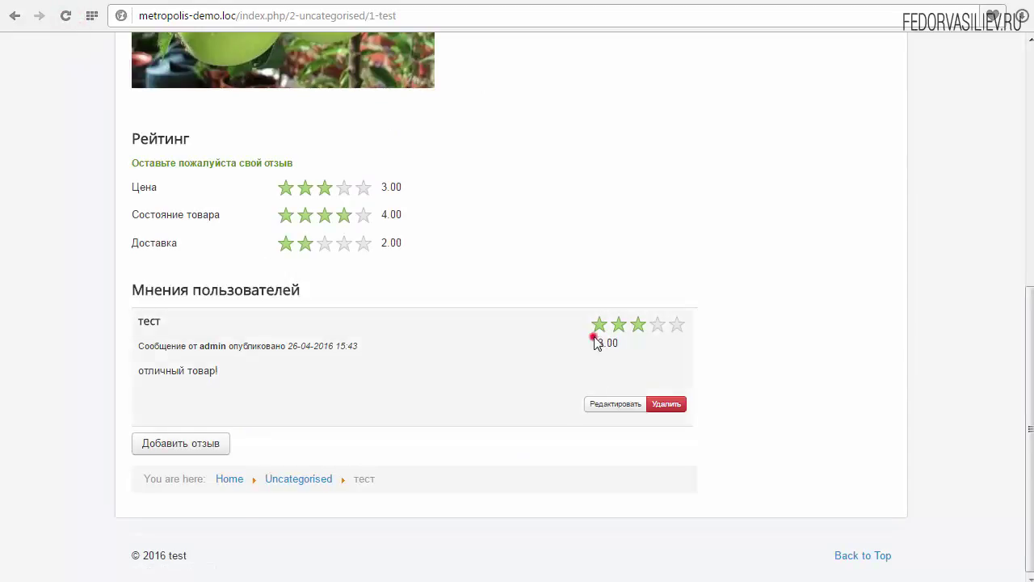
pyautogui.moveTo(595, 342); pyautogui.dragTo(620, 343)
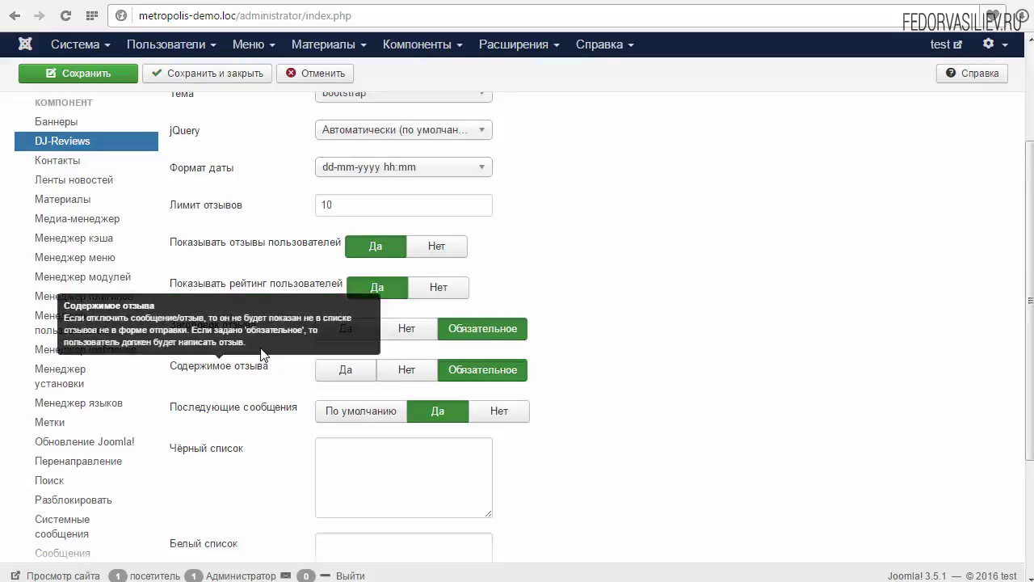
# Set "Заголовок отзыва" to "Нет", save the settings, and check the add-review form on the article page
pyautogui.moveTo(215, 332)
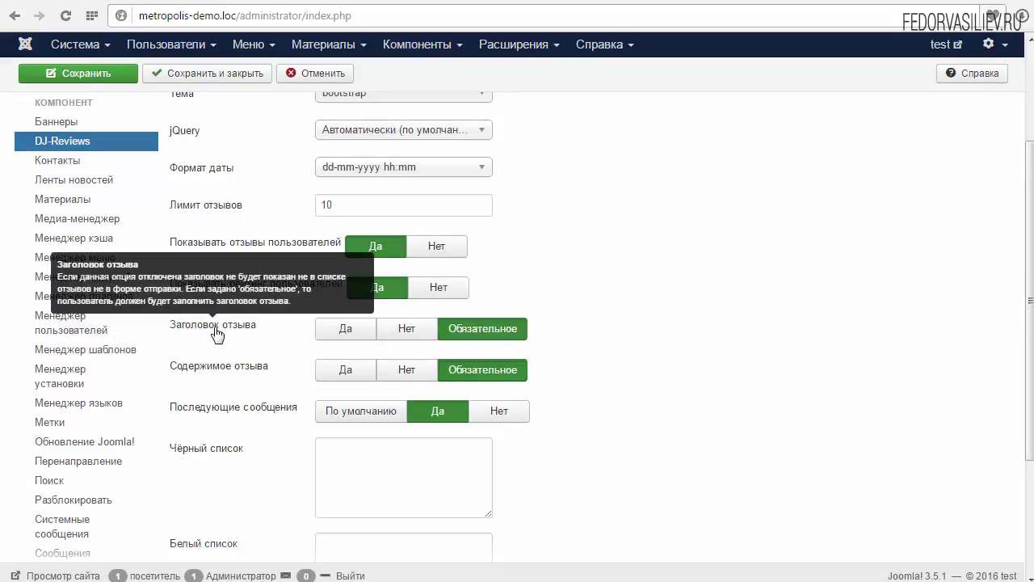
pyautogui.click(406, 328)
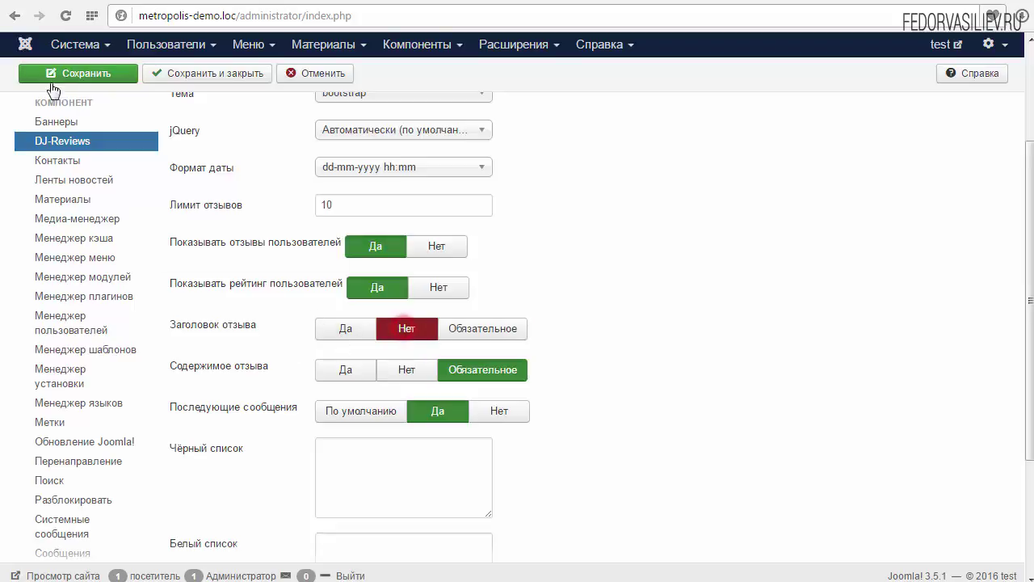
pyautogui.click(58, 75)
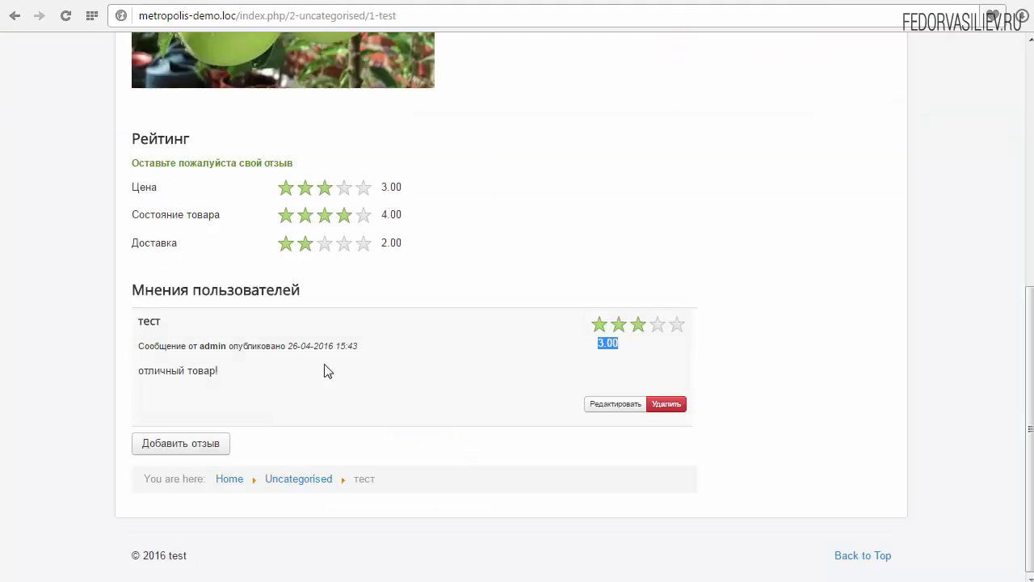
pyautogui.click(202, 445)
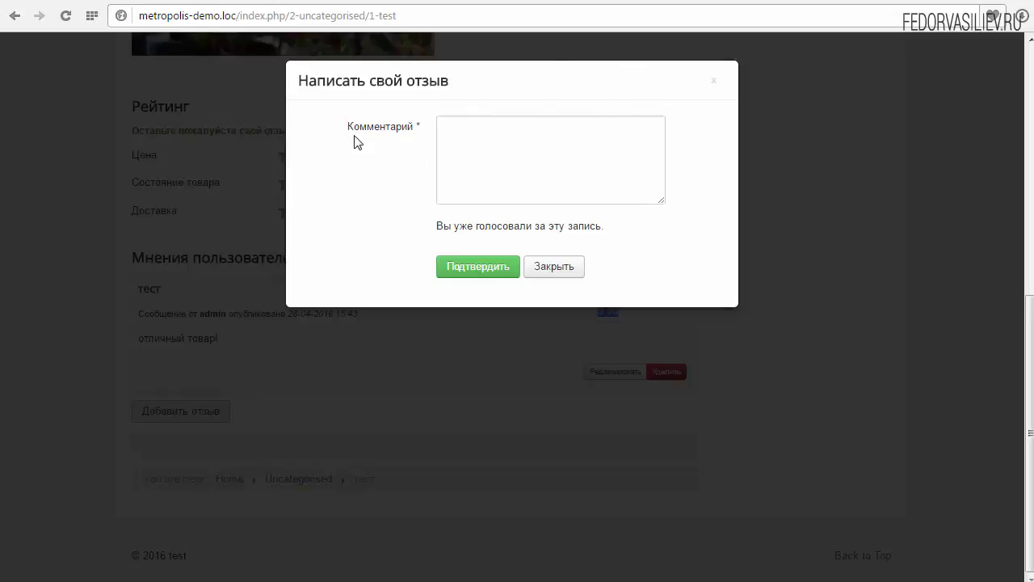
pyautogui.click(487, 148)
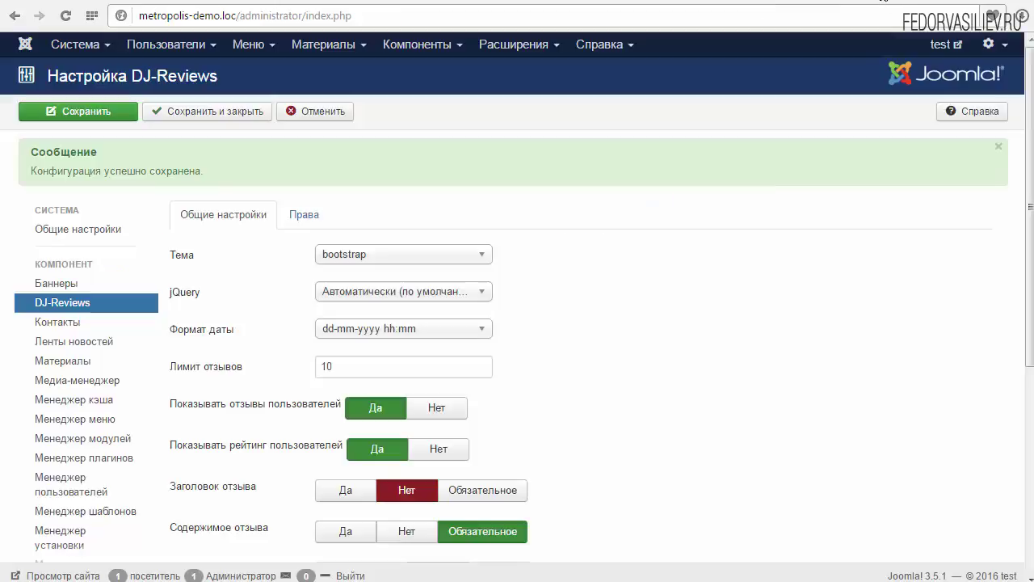
# Set "Содержимое отзыва" to "Нет", save, and check the reloaded article page and its add-review form
pyautogui.scroll(-2, 678, 306)
pyautogui.moveTo(217, 375)
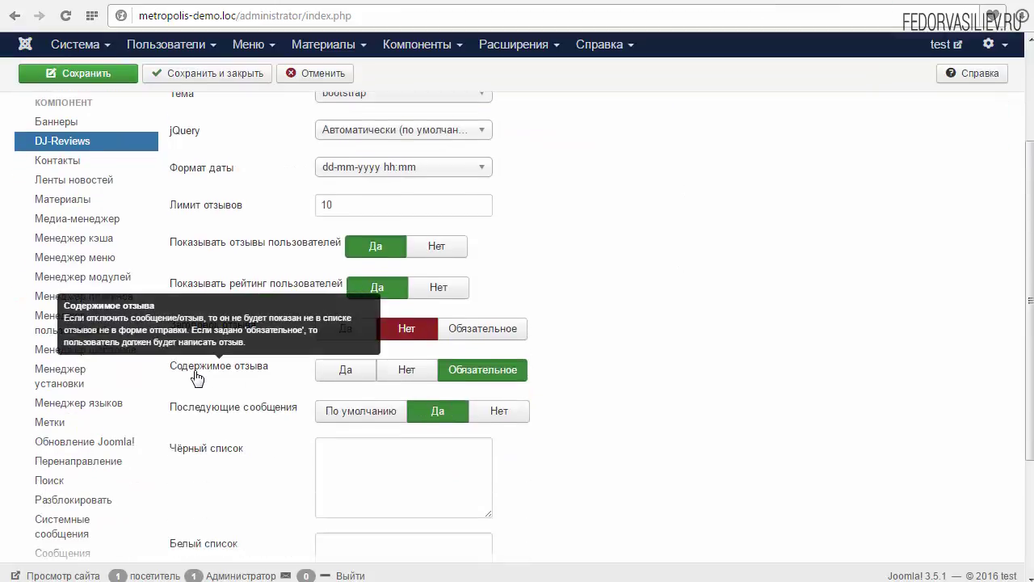
pyautogui.click(407, 369)
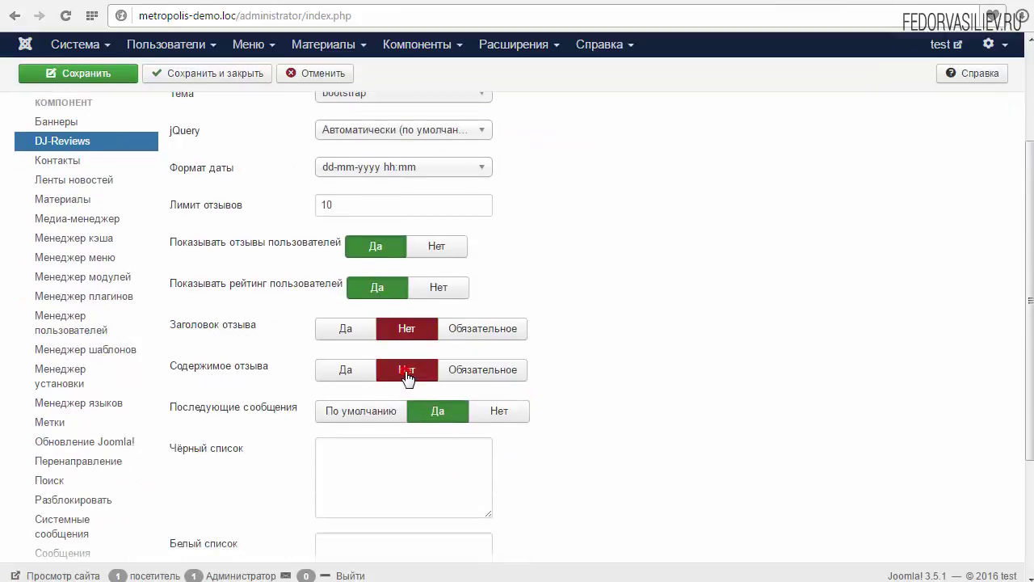
pyautogui.click(78, 73)
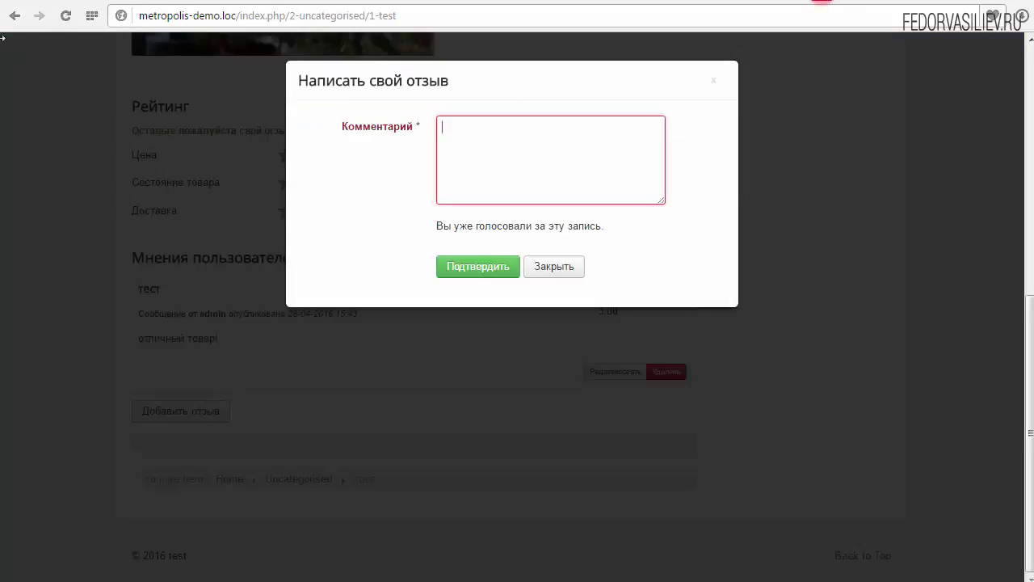
pyautogui.click(67, 16)
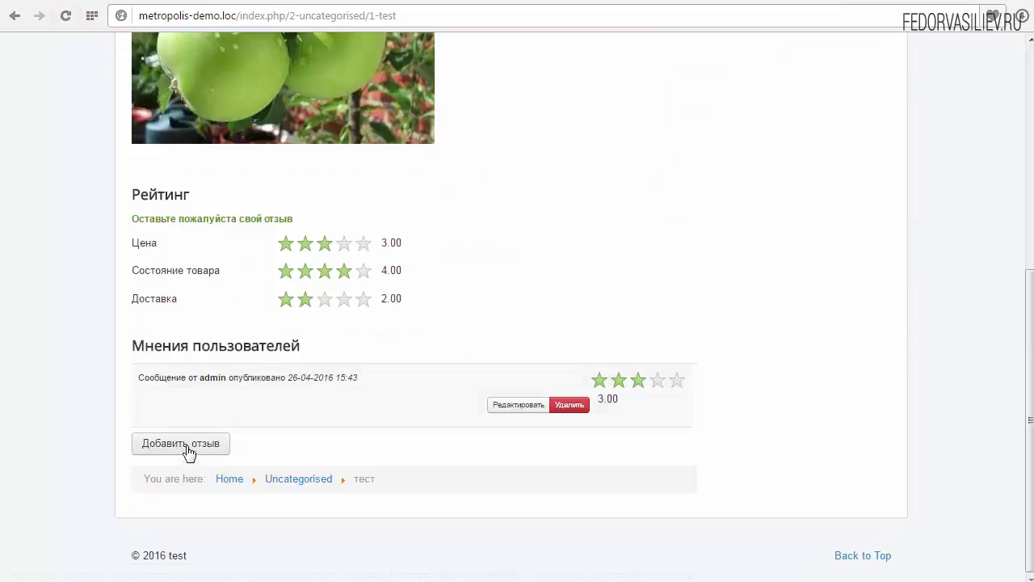
pyautogui.click(187, 445)
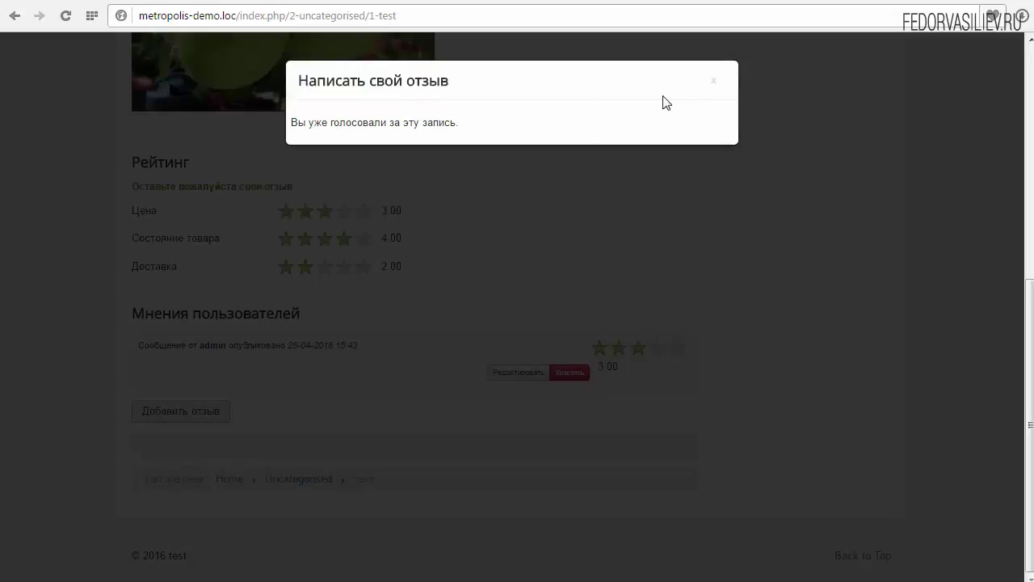
pyautogui.click(713, 80)
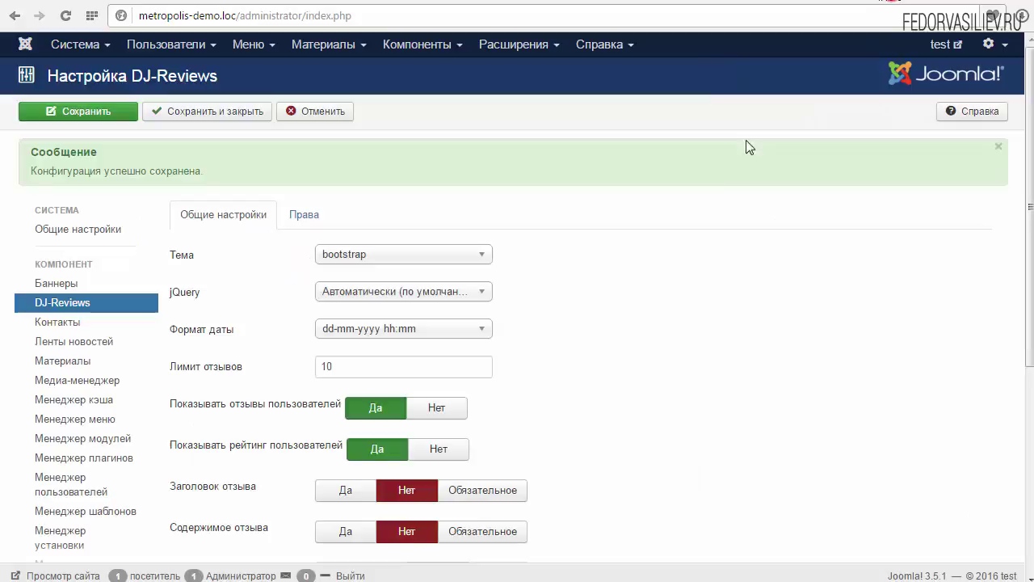
# Set both "Заголовок отзыва" and "Содержимое отзыва" to "Да" and save the settings
pyautogui.scroll(-2, 644, 252)
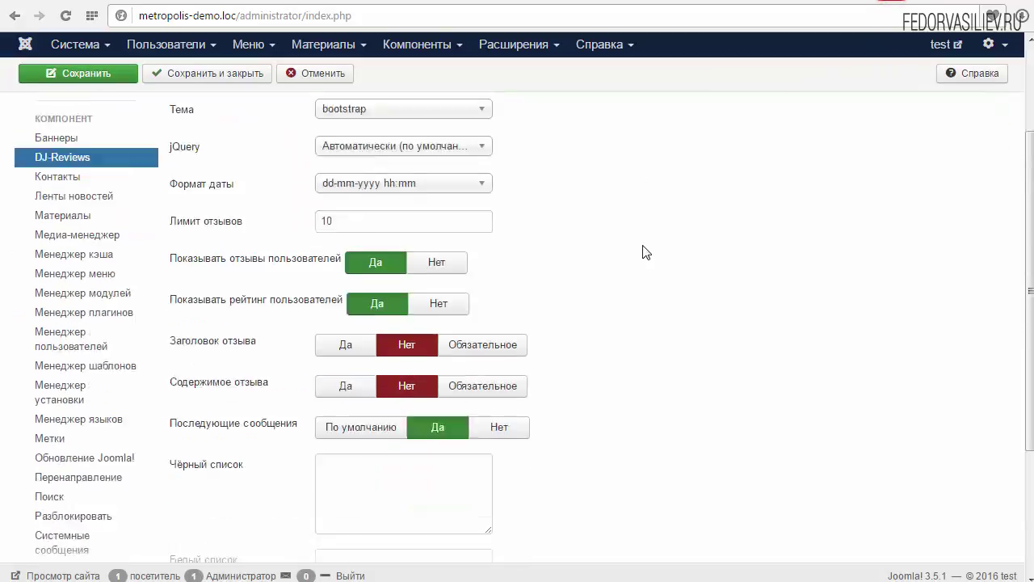
pyautogui.scroll(-1, 644, 253)
pyautogui.scroll(1, 615, 295)
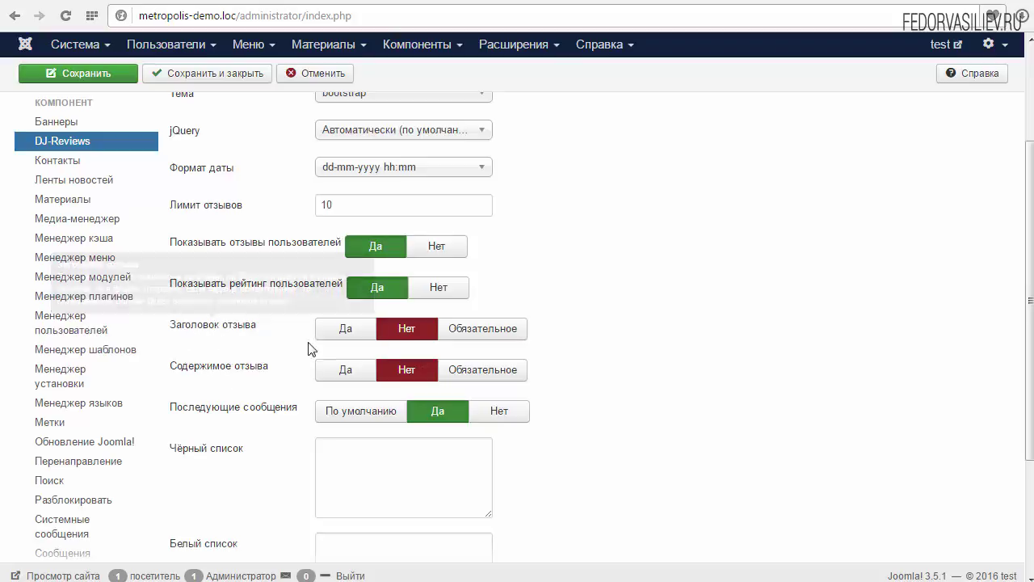
pyautogui.click(345, 330)
pyautogui.click(345, 370)
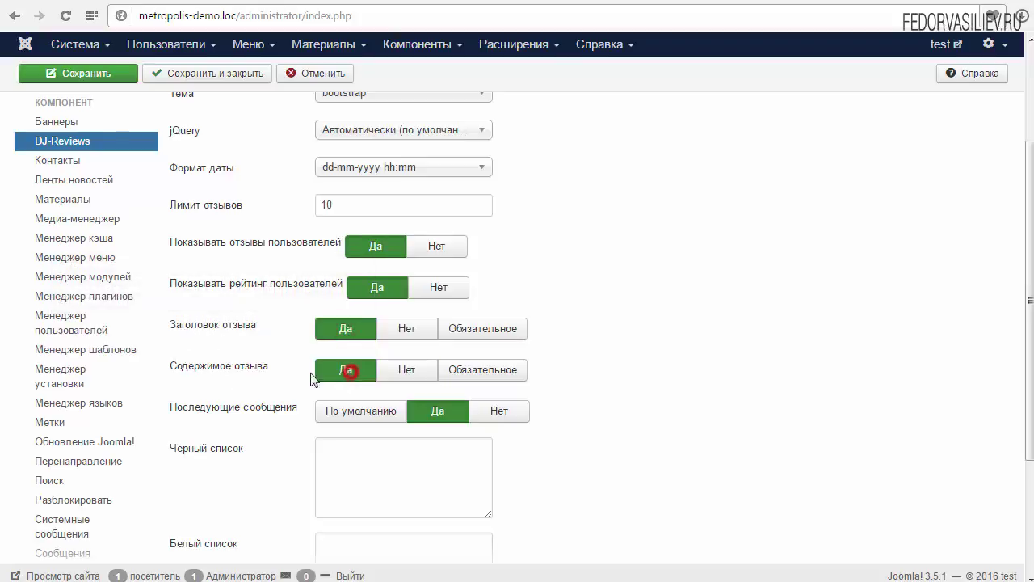
pyautogui.click(90, 74)
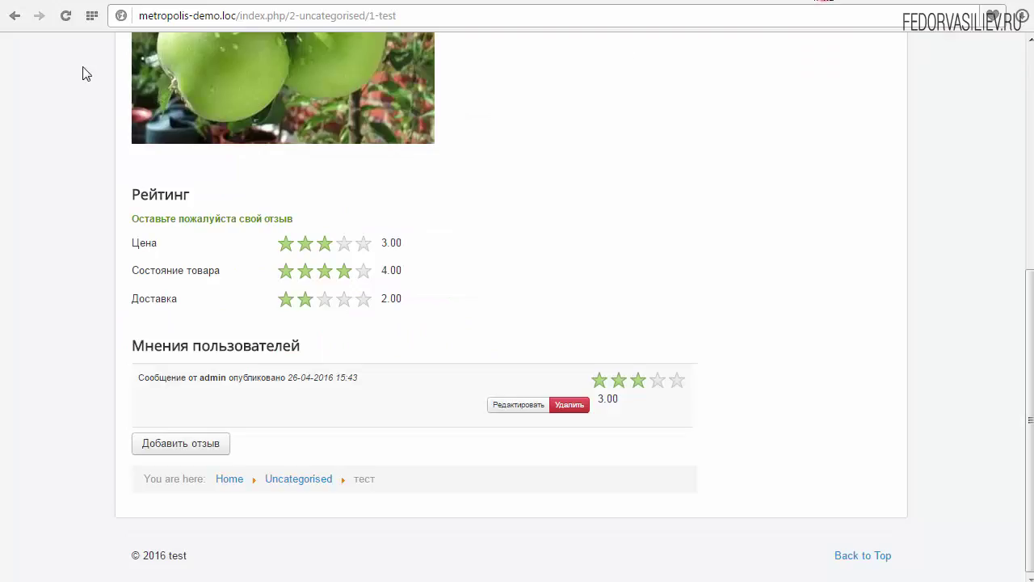
# Reload the article page and examine the "Заголовок" and "Комментарий" fields of the add-review form
pyautogui.click(63, 16)
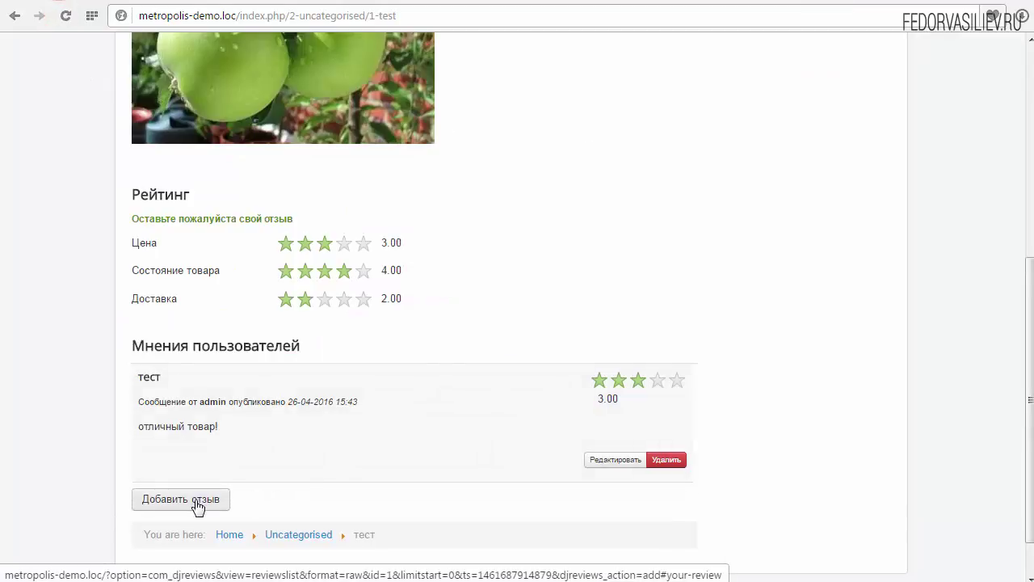
pyautogui.click(196, 502)
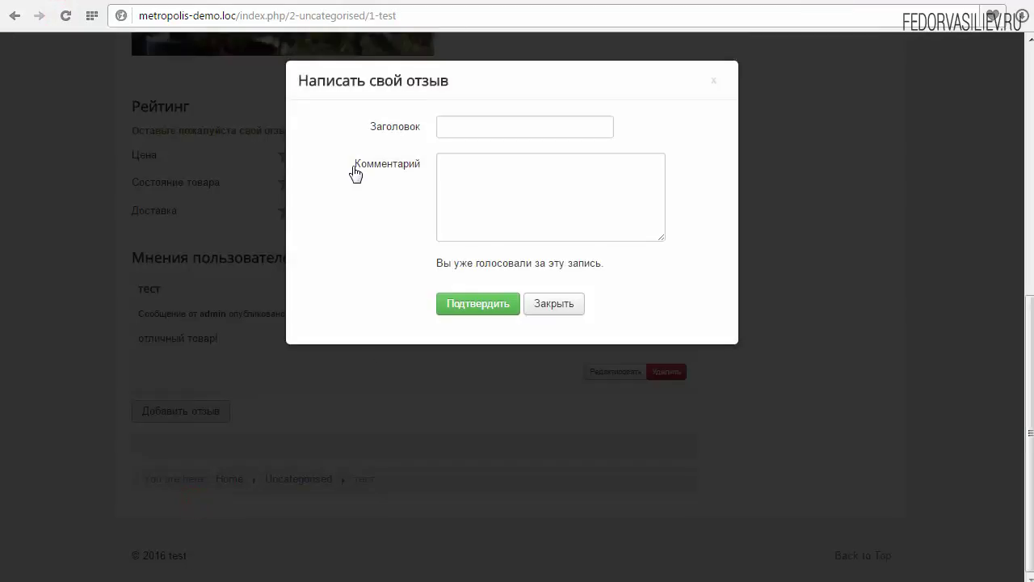
pyautogui.click(483, 188)
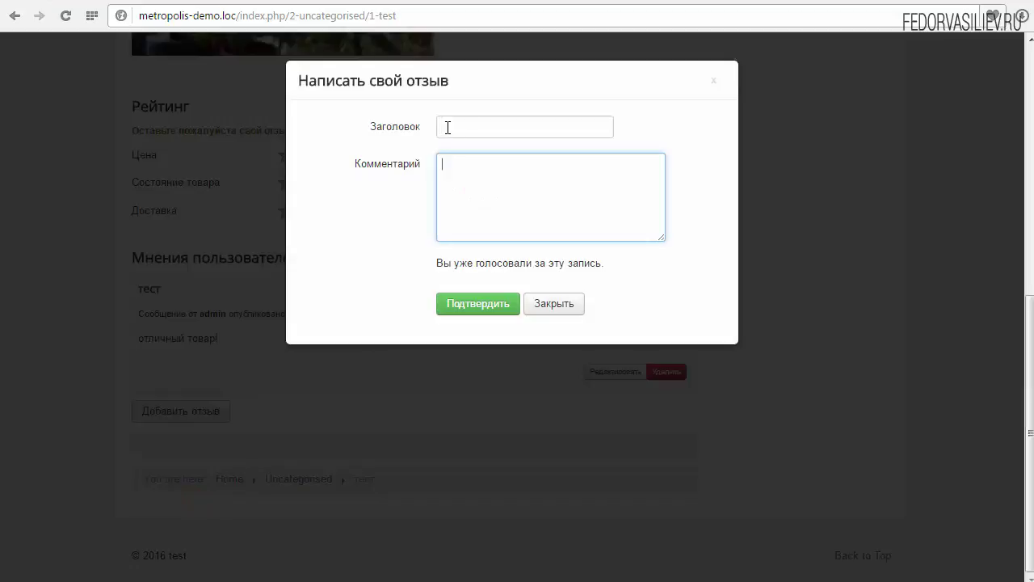
pyautogui.click(447, 128)
pyautogui.click(464, 170)
pyautogui.click(459, 129)
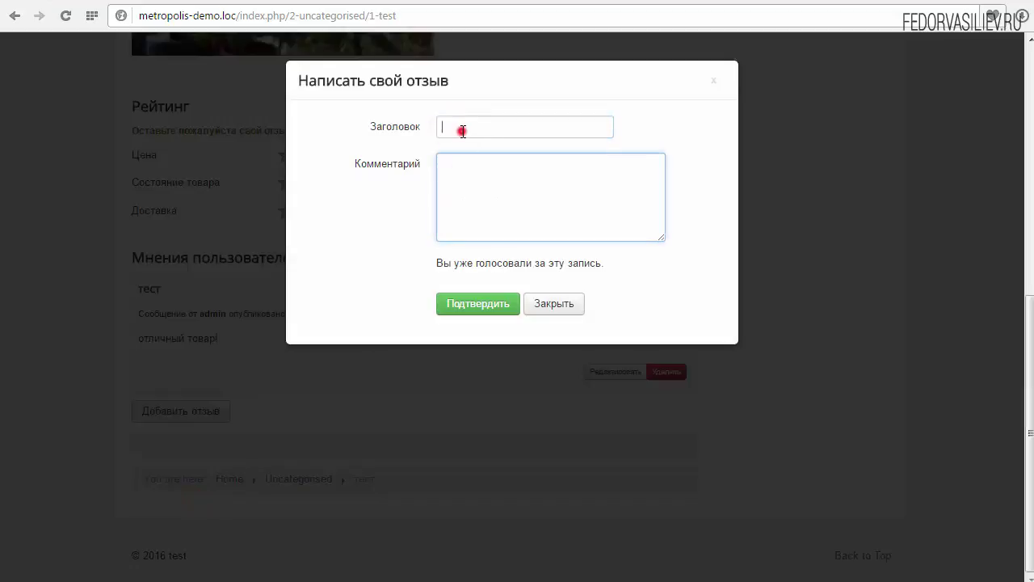
pyautogui.click(475, 184)
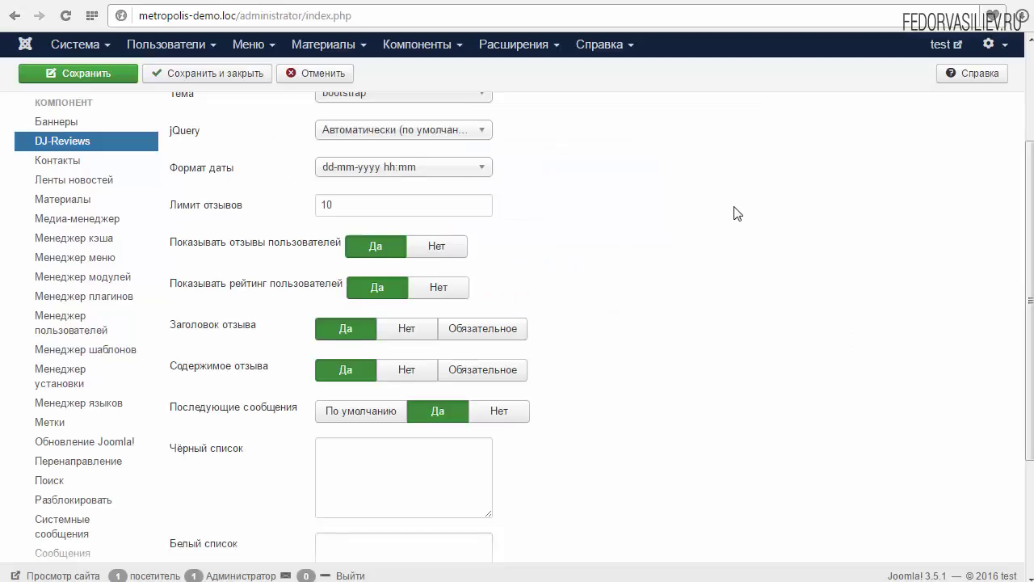
# Compare "Последующие сообщения" with the article's reviews block, set the option to "Нет", and save the settings
pyautogui.scroll(-3, 735, 213)
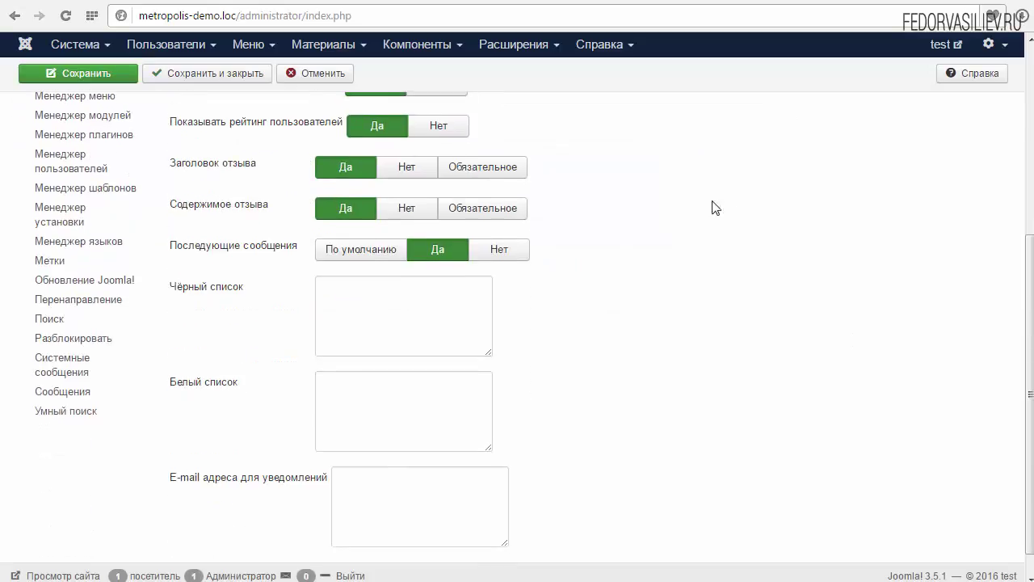
pyautogui.moveTo(191, 257)
pyautogui.click(824, 1)
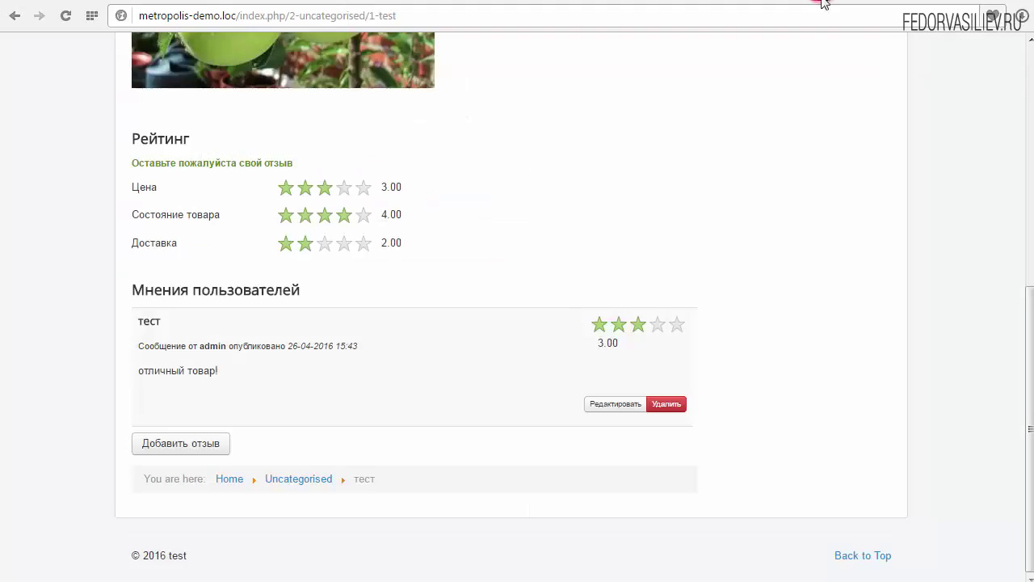
pyautogui.moveTo(260, 495)
pyautogui.click(889, 2)
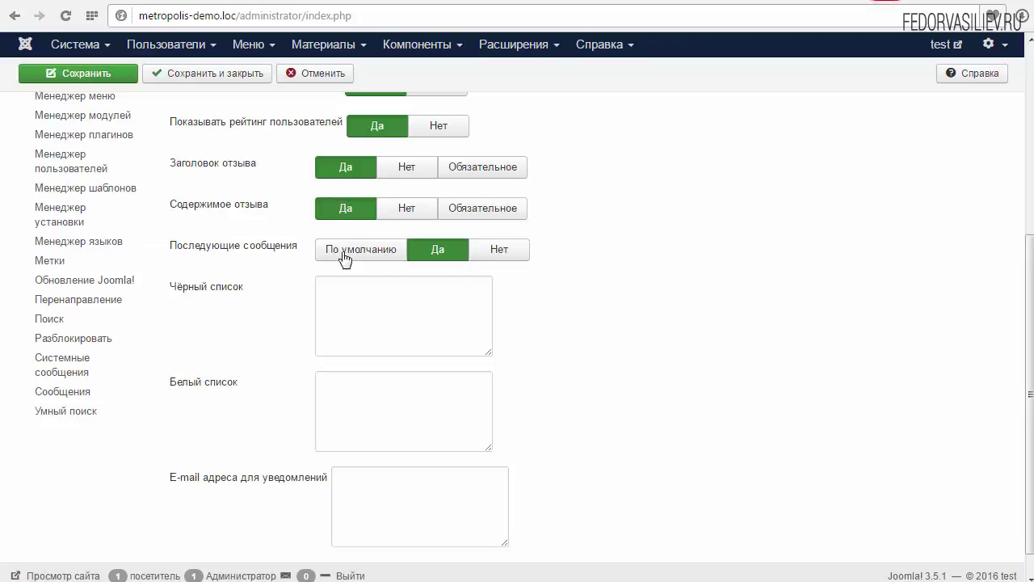
pyautogui.click(501, 251)
pyautogui.click(91, 72)
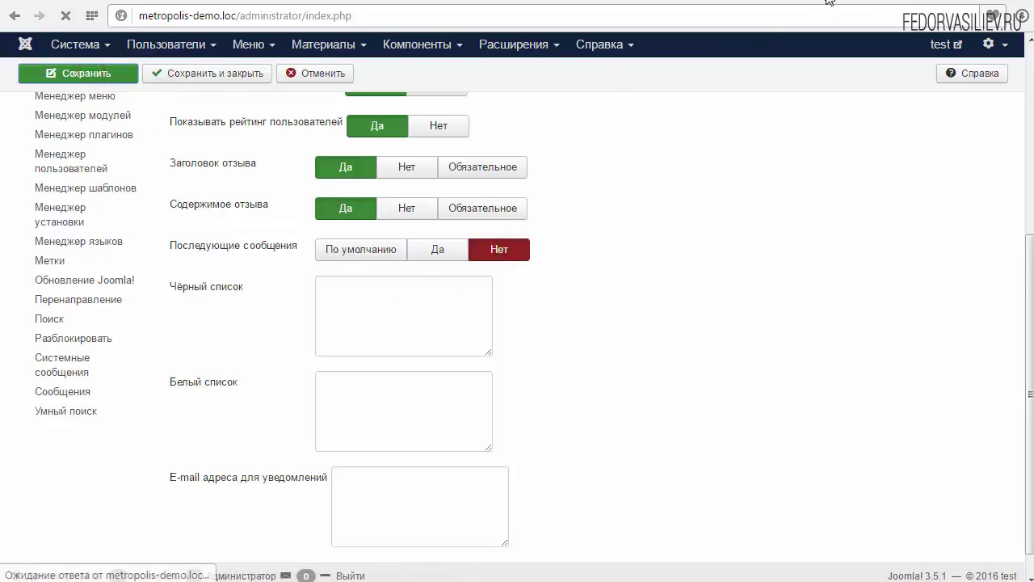
# Reload the article page and check whether another review can be written in the add-review form
pyautogui.click(824, 3)
pyautogui.scroll(6, 464, 377)
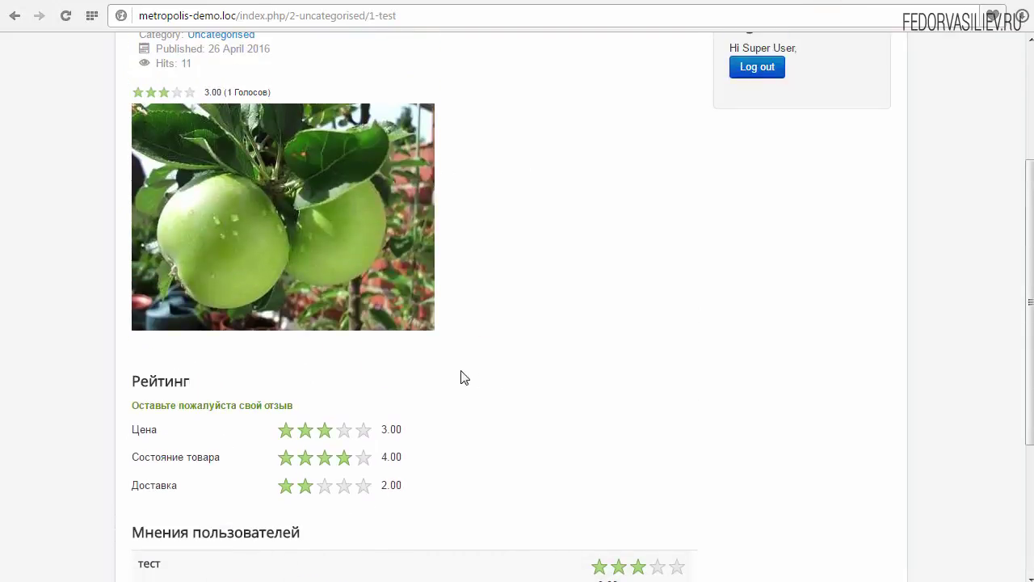
pyautogui.scroll(-6, 418, 335)
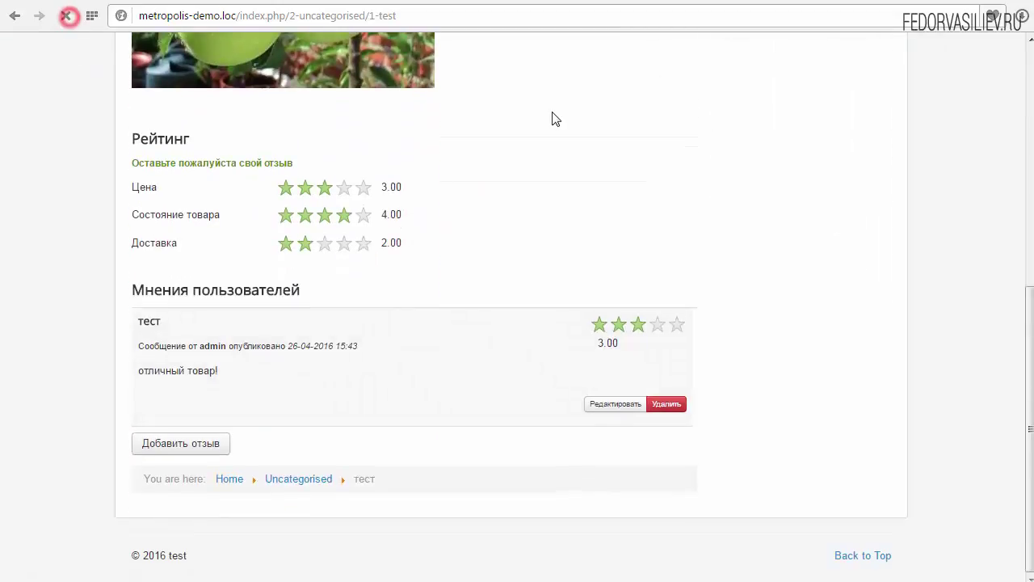
pyautogui.click(187, 447)
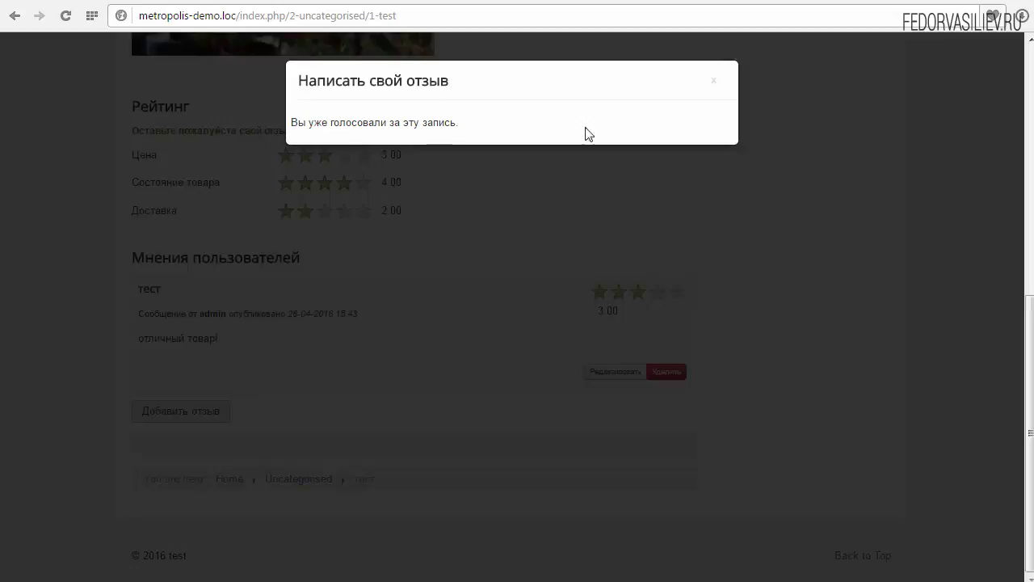
pyautogui.click(714, 81)
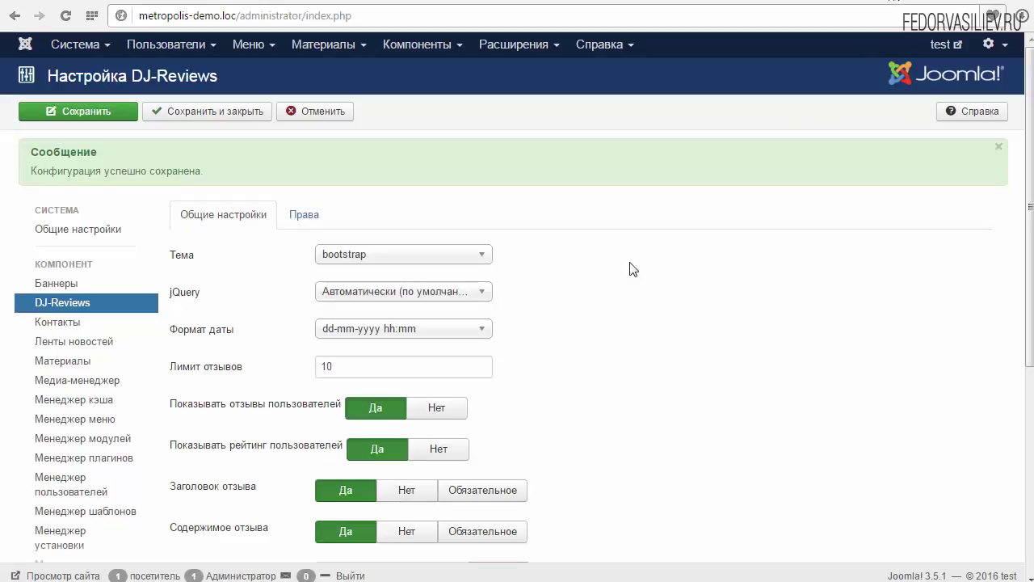
# Set "Последующие сообщения" back to "Да" and inspect the "Чёрный список", "Белый список" and "E-mail адреса для уведомлений" options
pyautogui.scroll(-2, 614, 283)
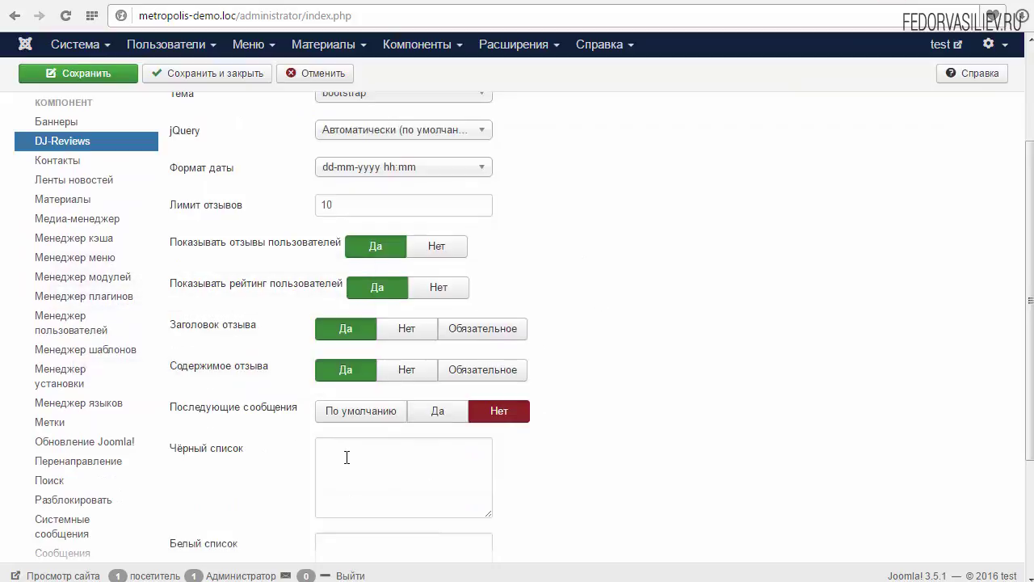
pyautogui.click(437, 414)
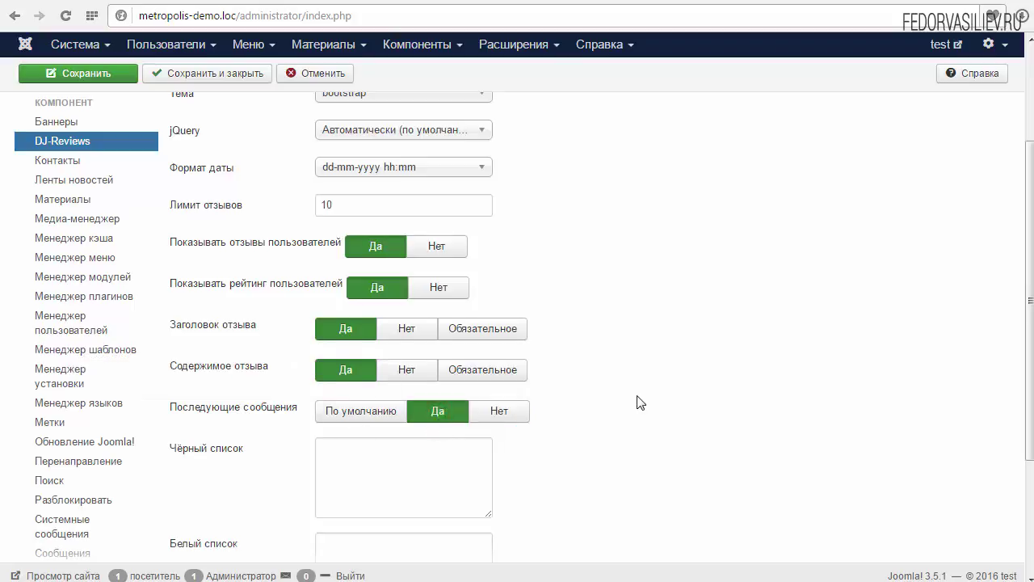
pyautogui.scroll(-3, 639, 402)
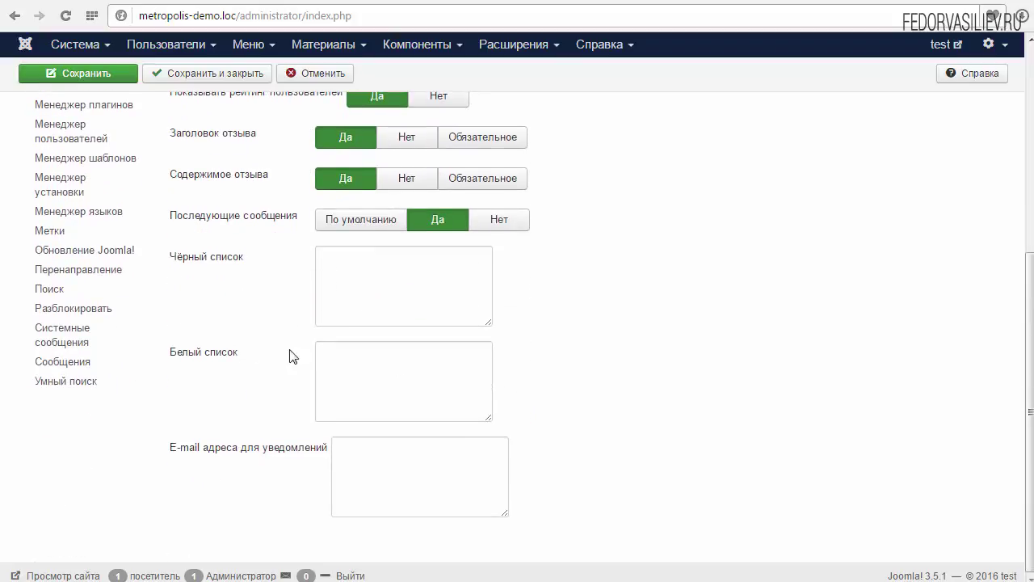
pyautogui.moveTo(198, 266)
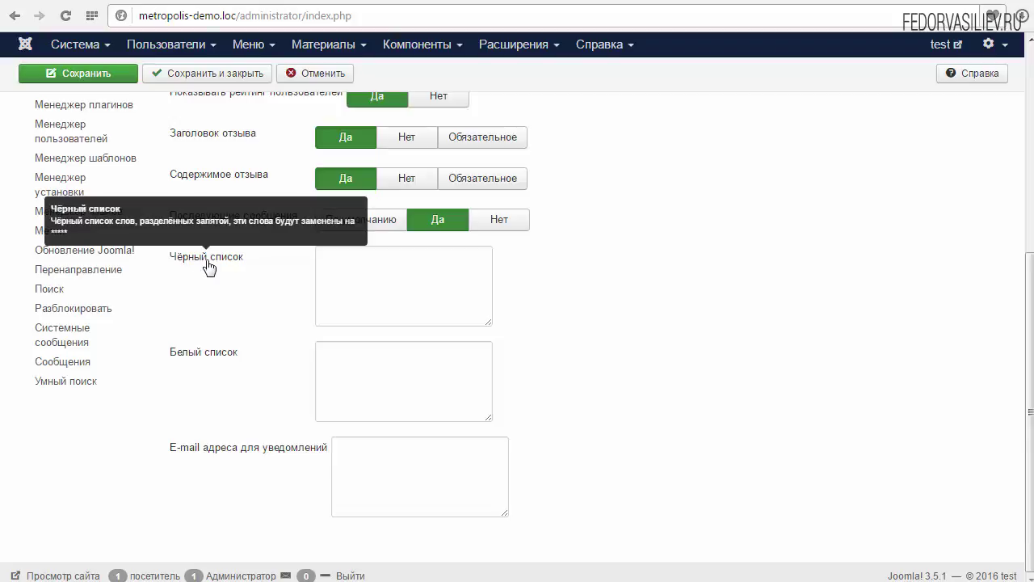
pyautogui.click(339, 277)
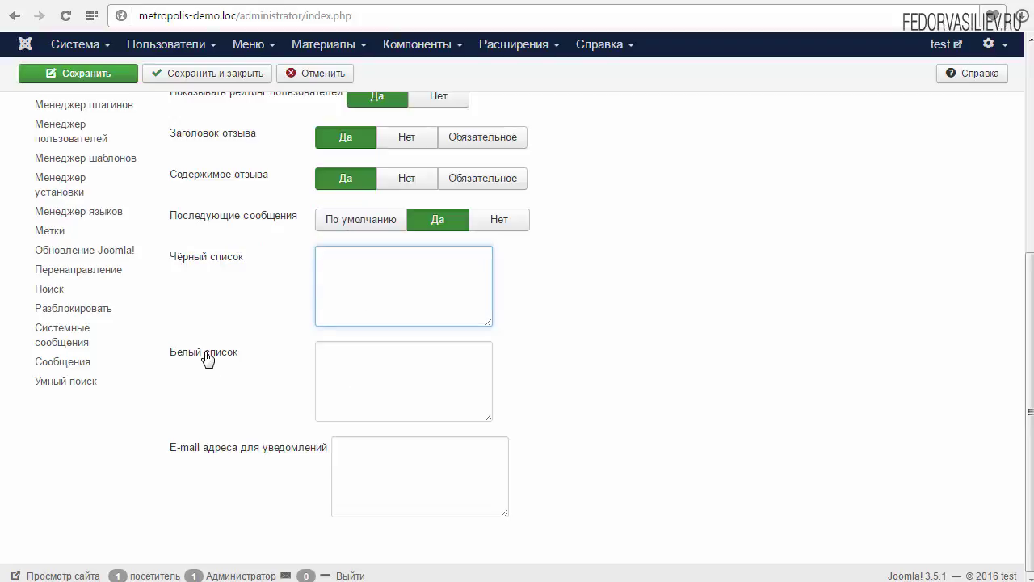
pyautogui.moveTo(207, 358)
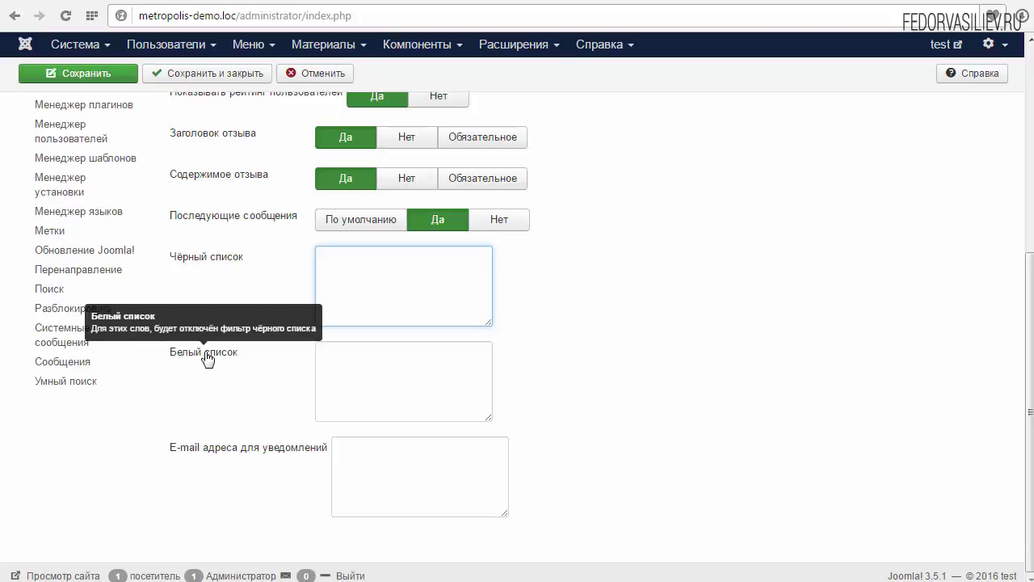
pyautogui.click(237, 454)
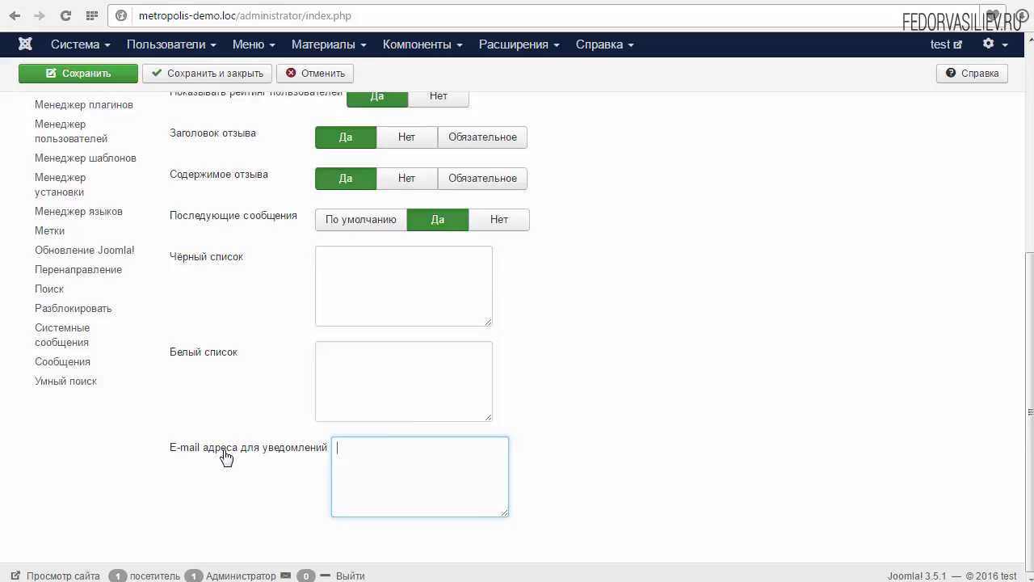
# Read the description of "E-mail адреса для уведомлений" and review the other general settings of DJ-Reviews
pyautogui.moveTo(261, 459)
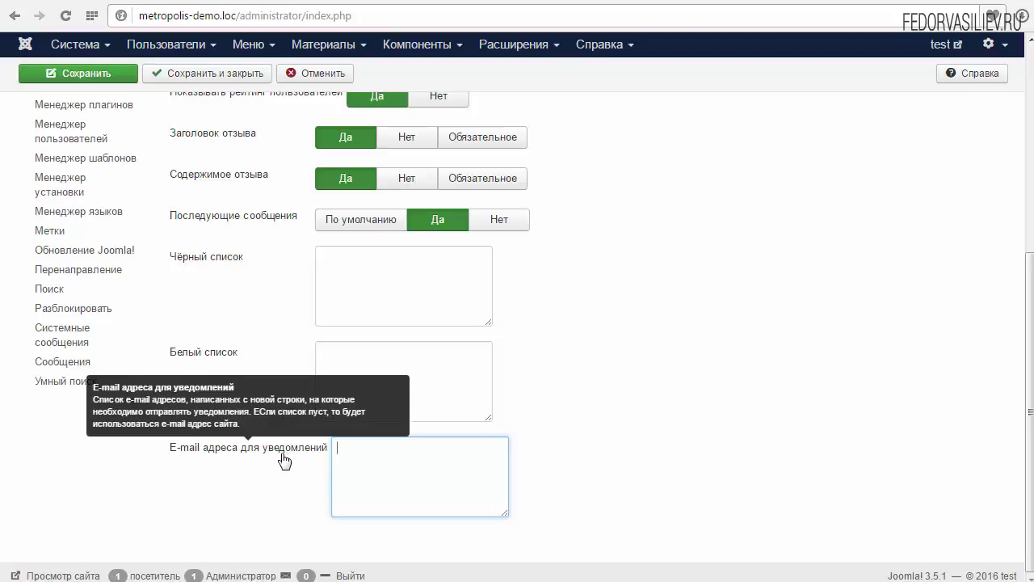
pyautogui.scroll(3, 388, 474)
pyautogui.scroll(2, 387, 474)
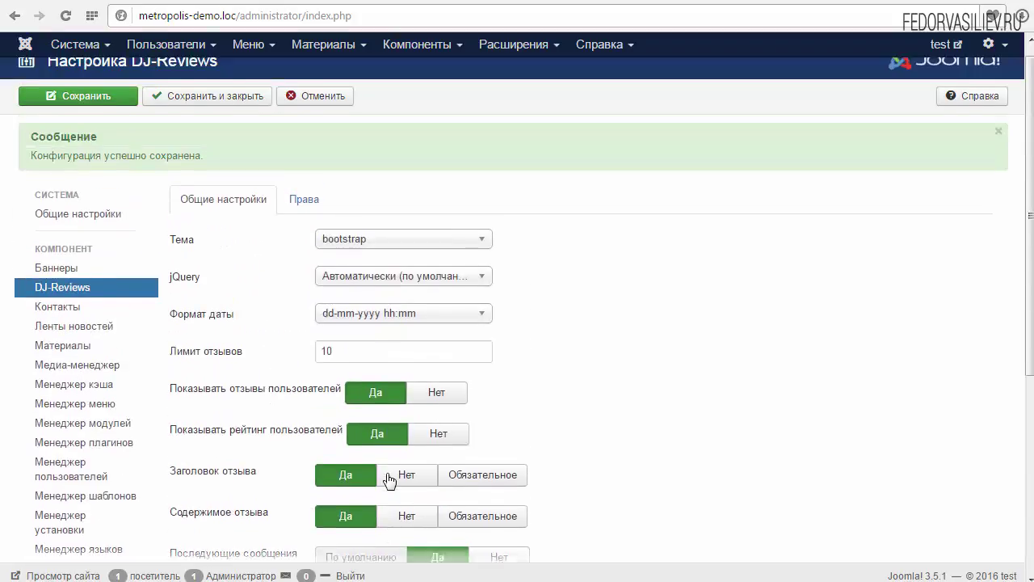
pyautogui.scroll(-5, 317, 308)
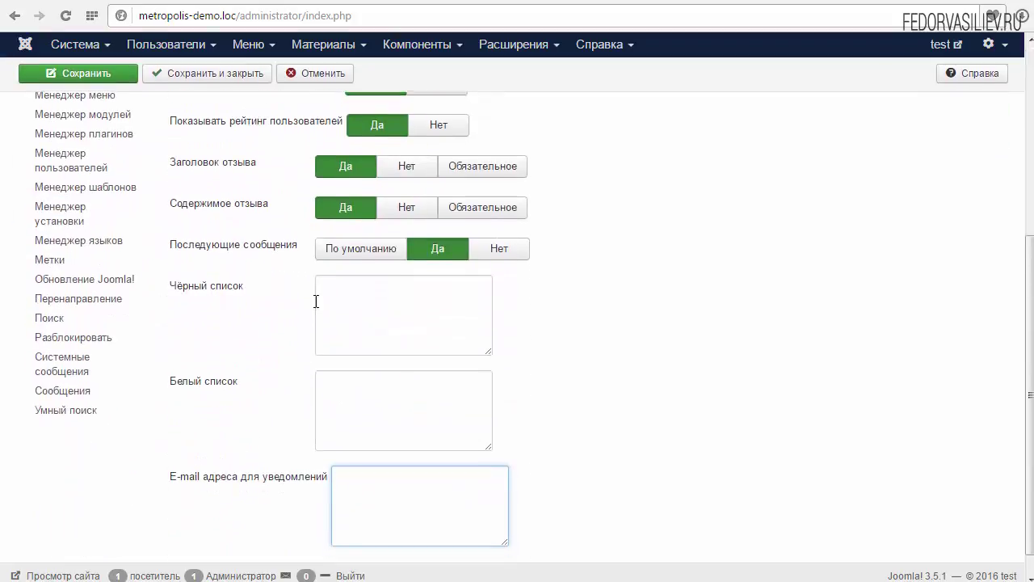
pyautogui.scroll(-1, 318, 308)
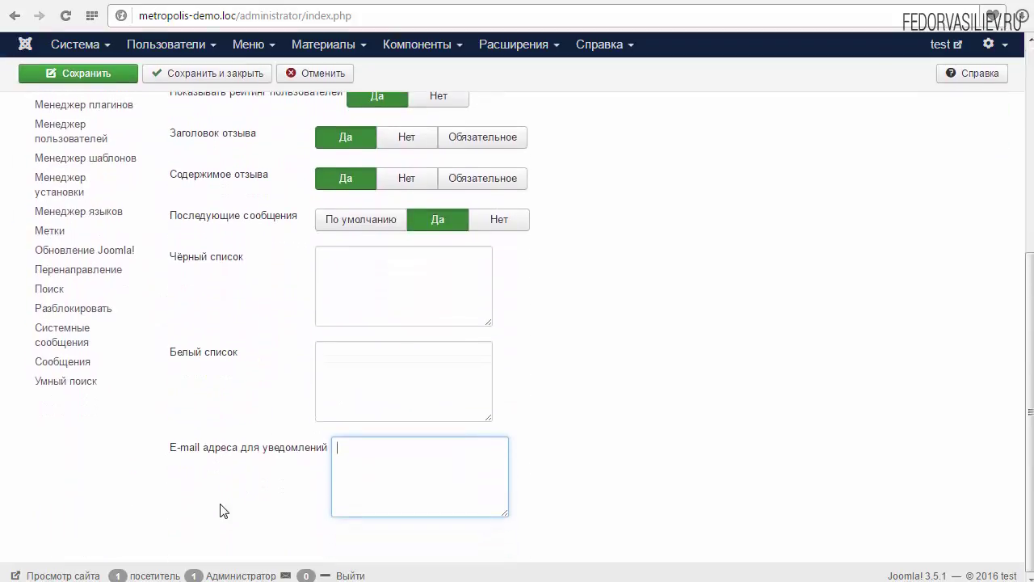
pyautogui.click(231, 452)
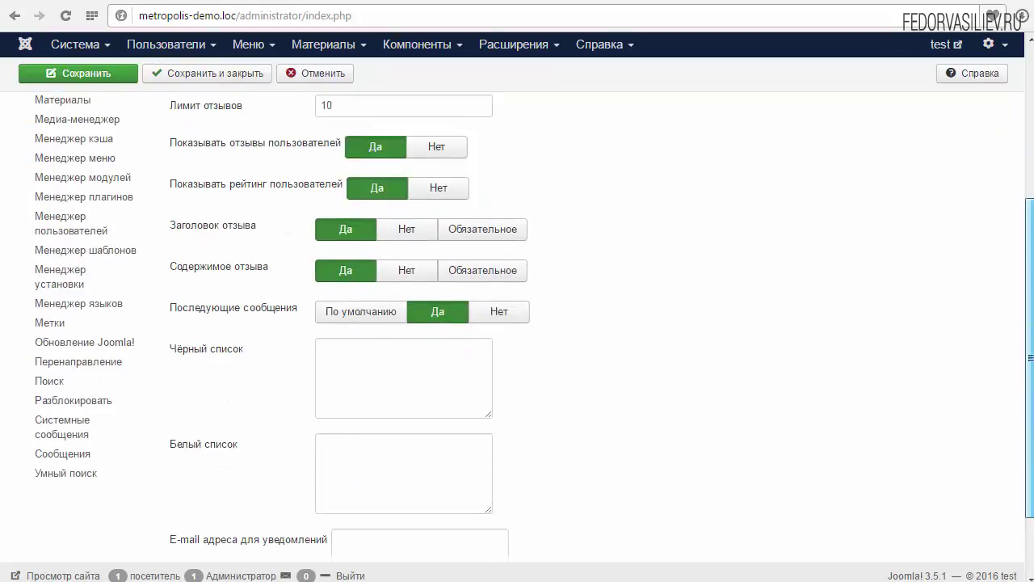
pyautogui.scroll(-2, 533, 320)
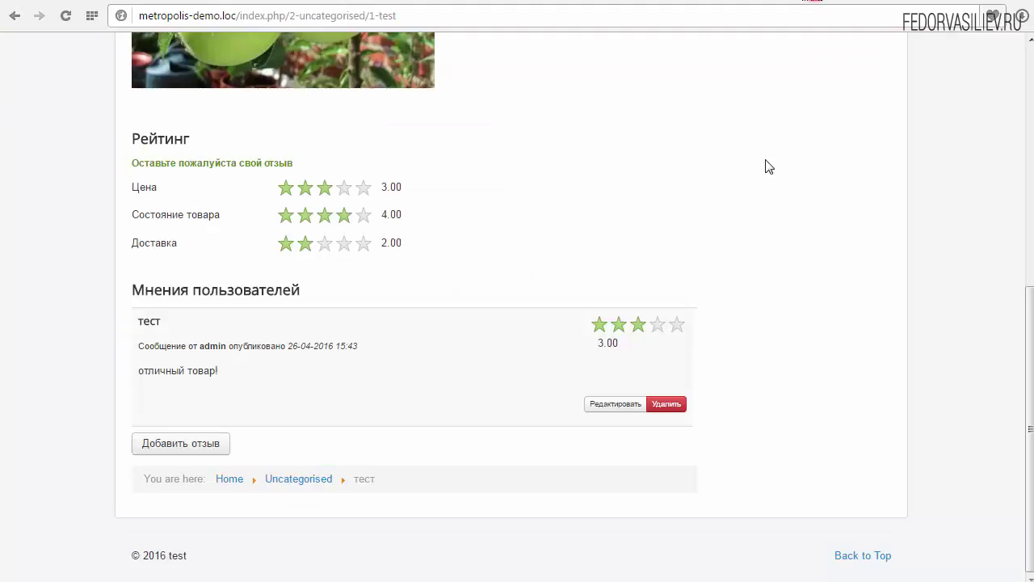
# Log out of the site on the article page and follow "Войдите, чтобы добавить отзыв" below the reviews as a guest
pyautogui.scroll(5, 767, 166)
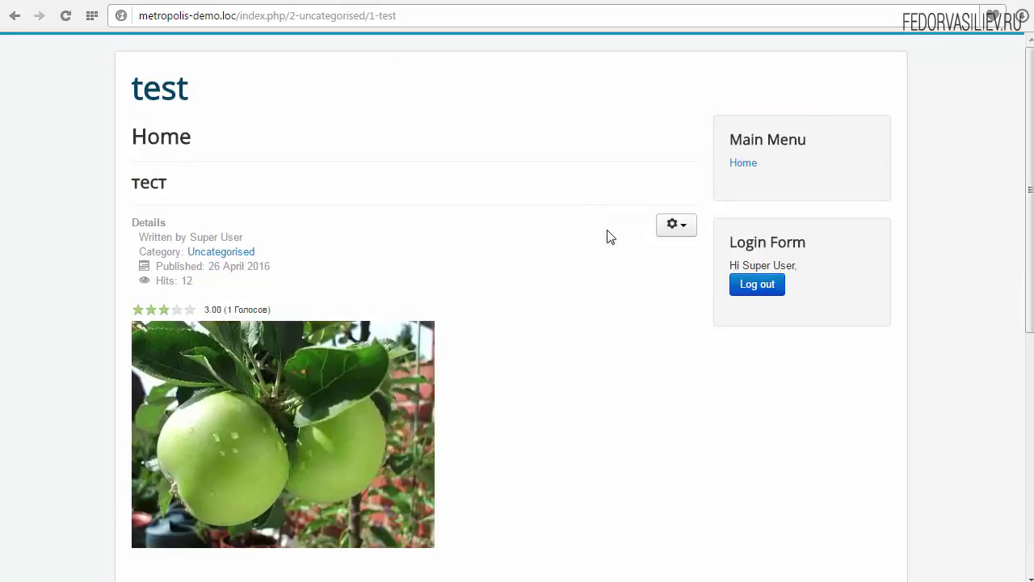
pyautogui.click(746, 292)
pyautogui.scroll(-5, 589, 305)
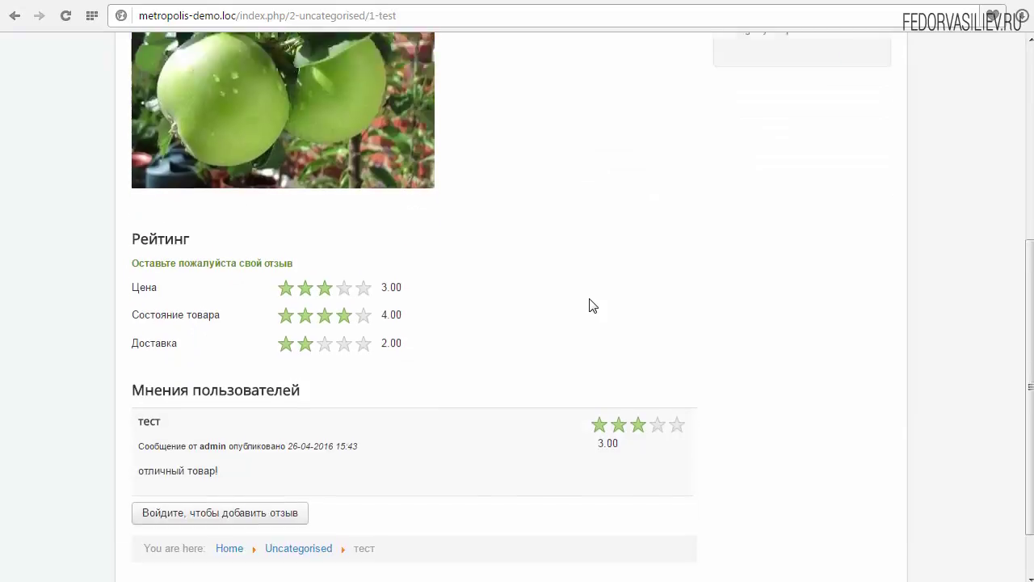
pyautogui.scroll(5, 589, 305)
pyautogui.scroll(-5, 564, 272)
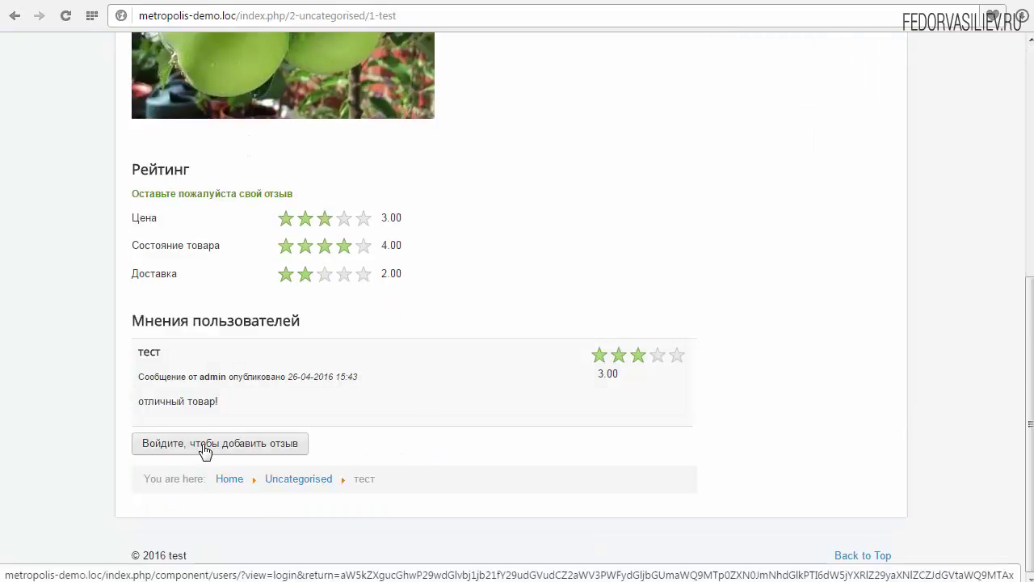
pyautogui.click(204, 450)
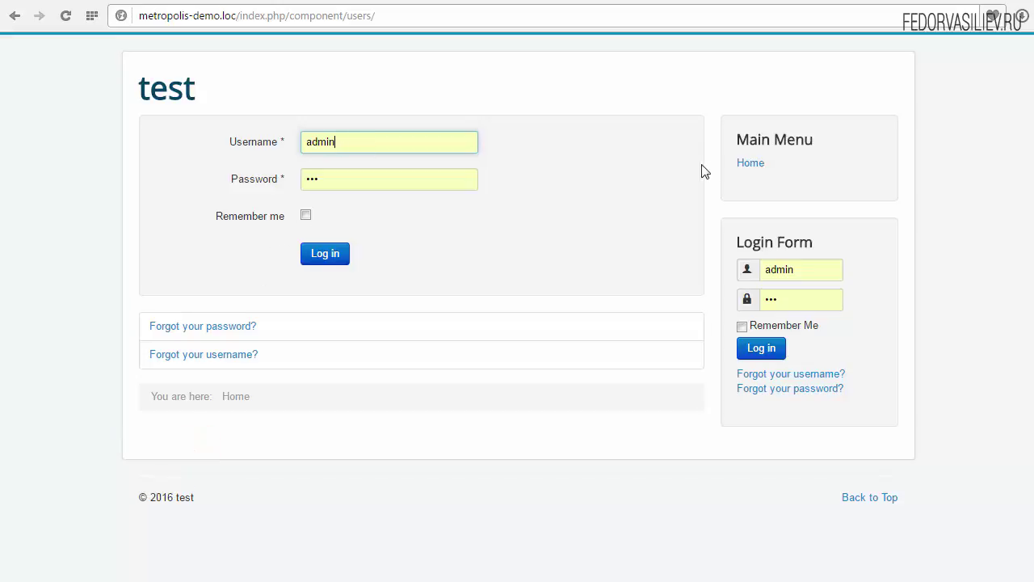
# In the DJ-Reviews permissions ("Права"), set "Создать отзыв" to "Разрешено" for the Public group
pyautogui.click(881, 4)
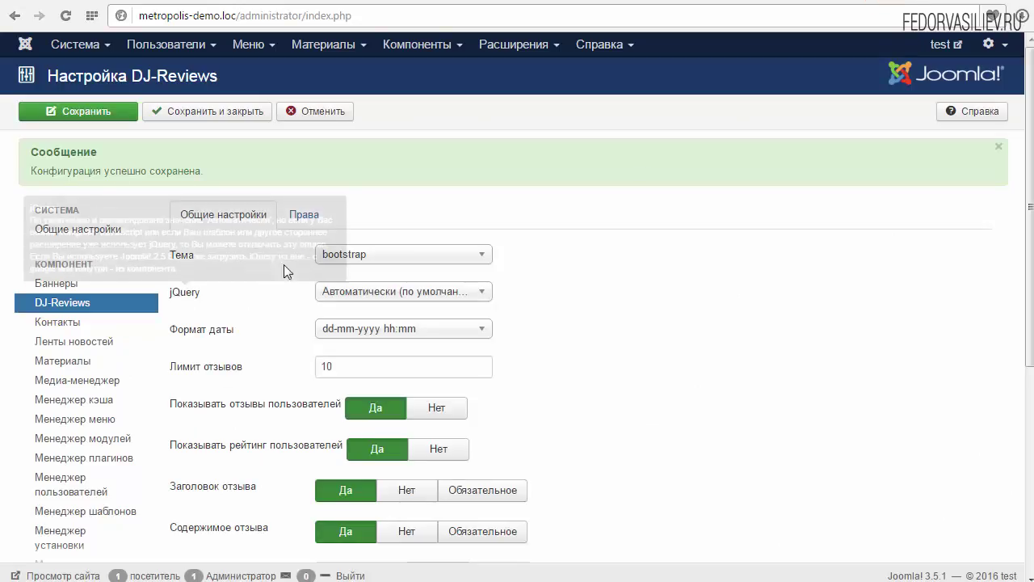
pyautogui.click(303, 216)
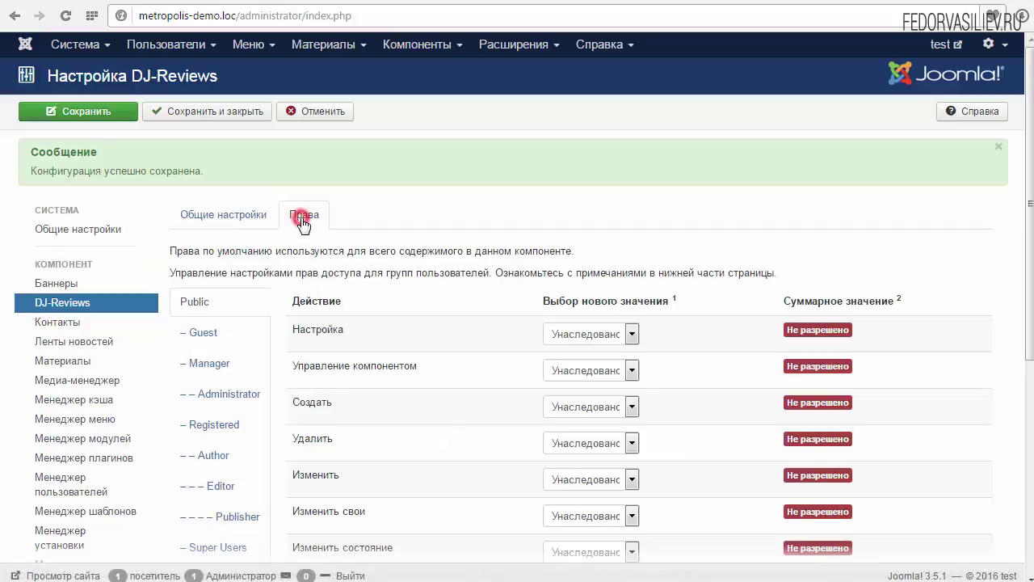
pyautogui.scroll(-2, 416, 190)
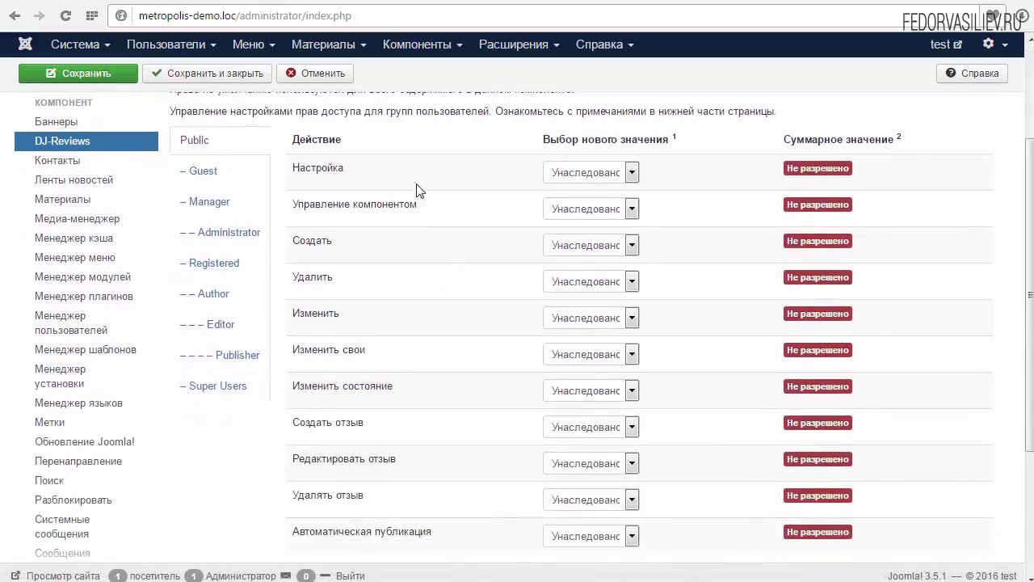
pyautogui.click(212, 142)
pyautogui.scroll(-1, 423, 169)
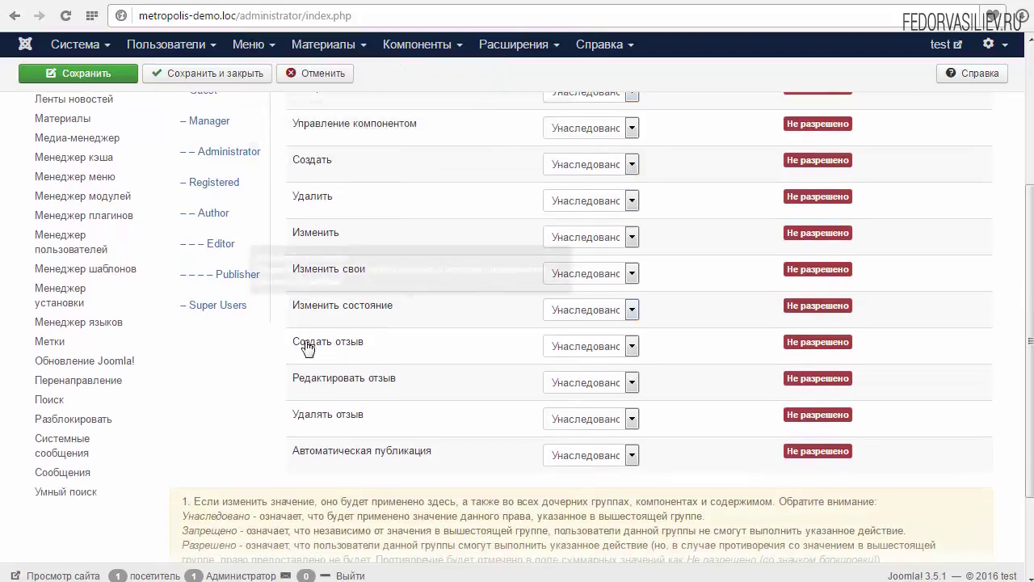
pyautogui.moveTo(307, 346)
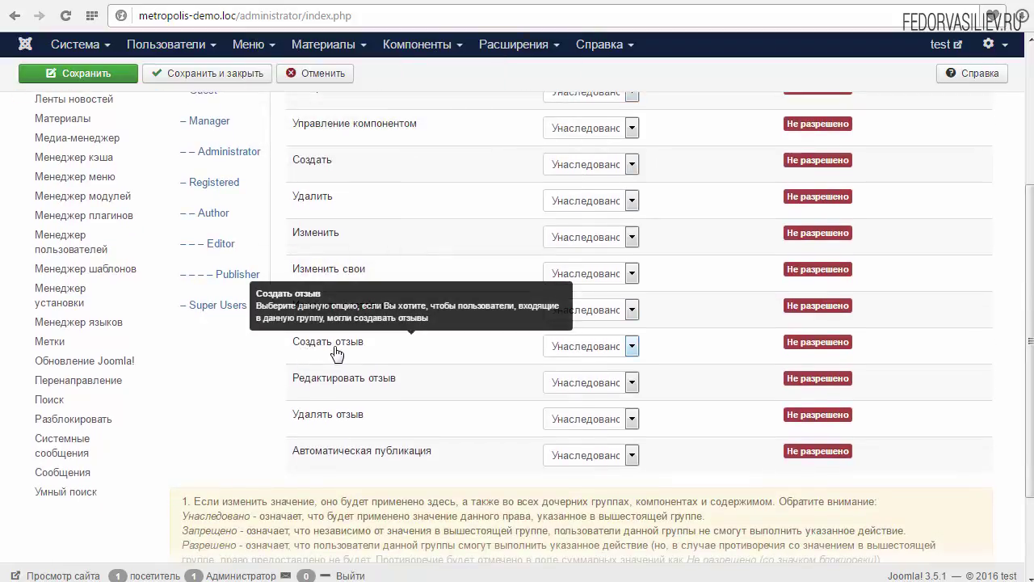
pyautogui.click(632, 347)
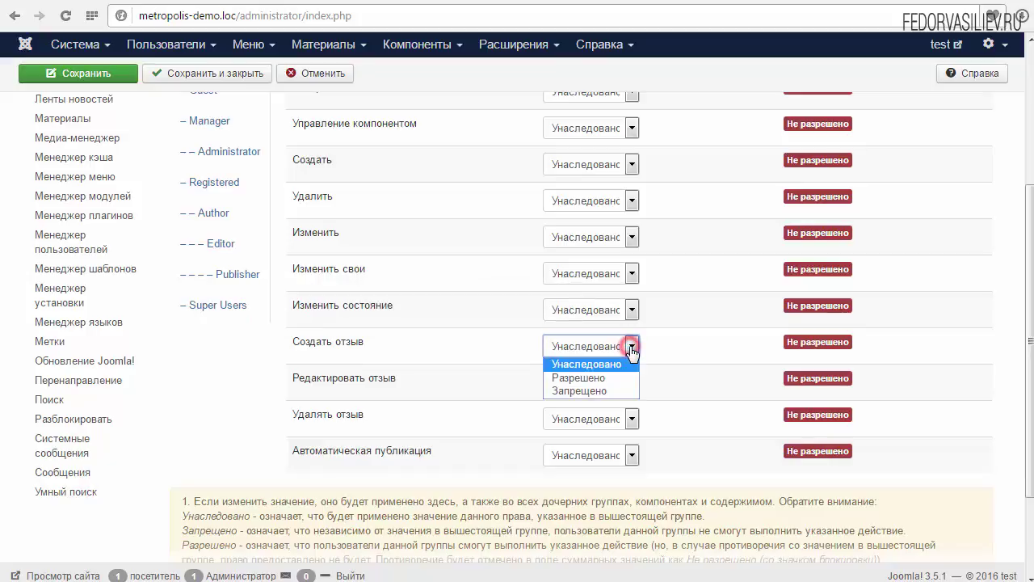
pyautogui.click(590, 378)
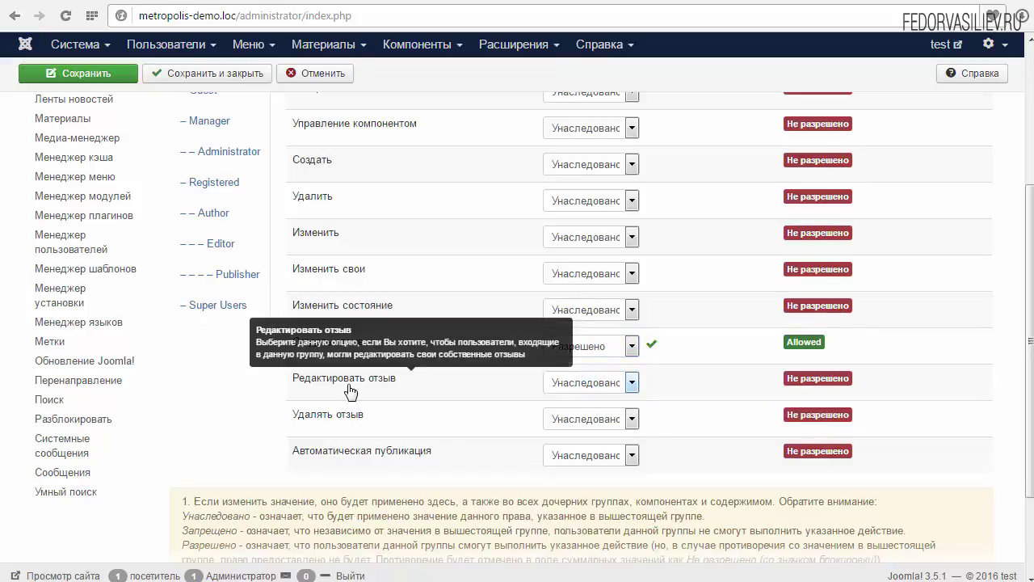
# Inspect the choices and descriptions of the "Редактировать отзыв", "Удалять отзыв" and "Автоматическая публикация" permissions for the Public group
pyautogui.click(586, 387)
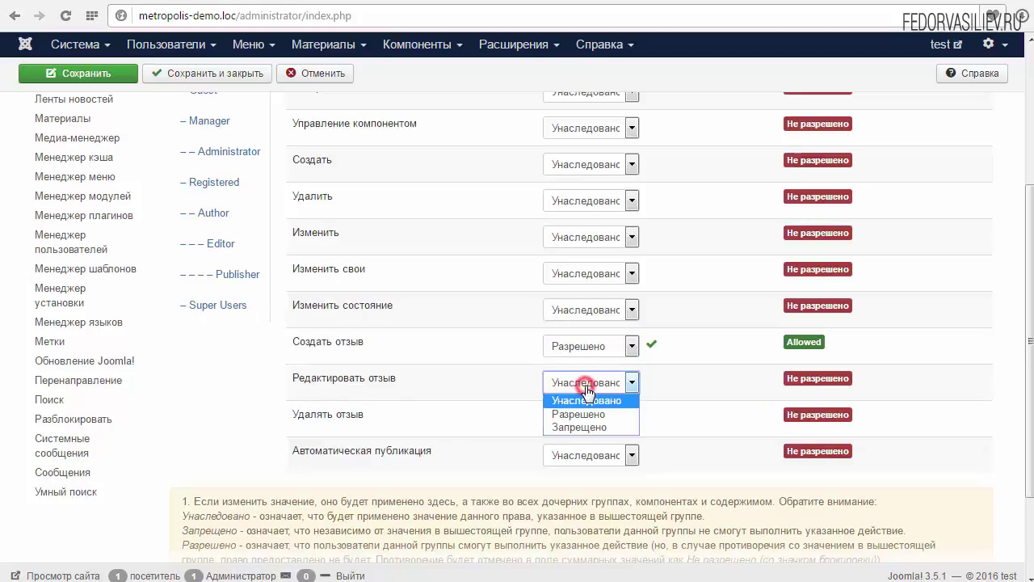
pyautogui.click(705, 392)
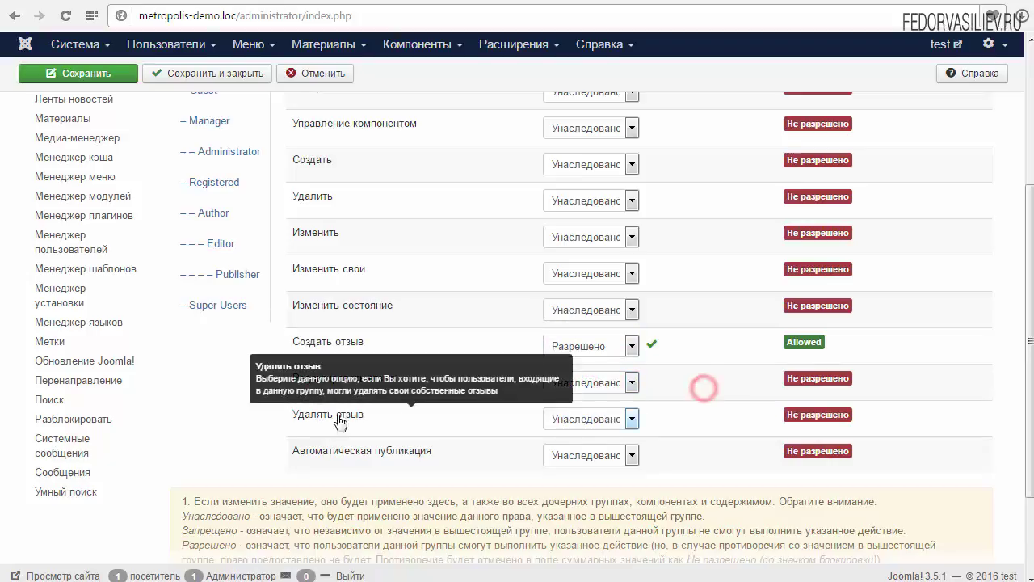
pyautogui.click(616, 418)
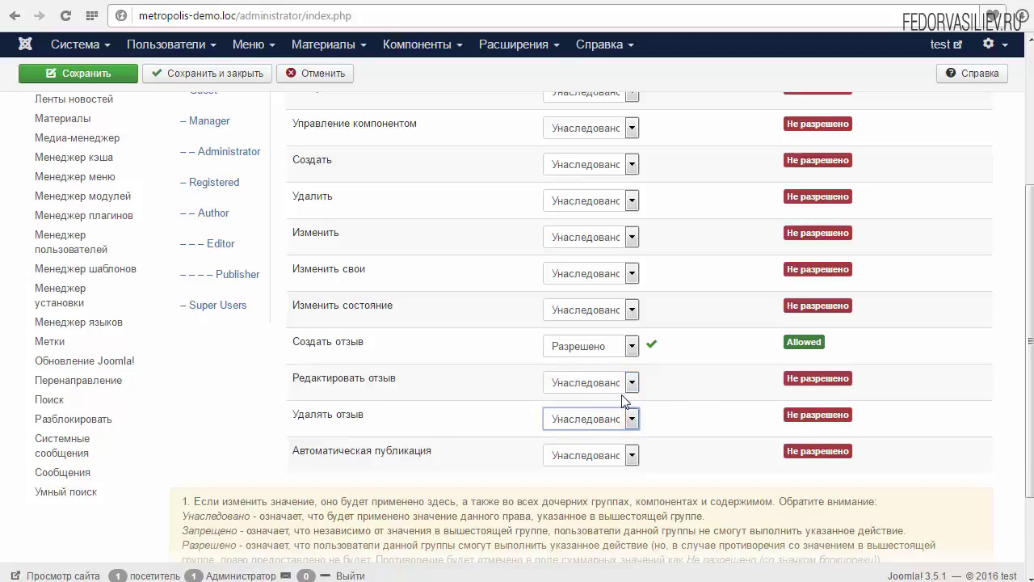
pyautogui.moveTo(313, 463)
pyautogui.moveTo(335, 345)
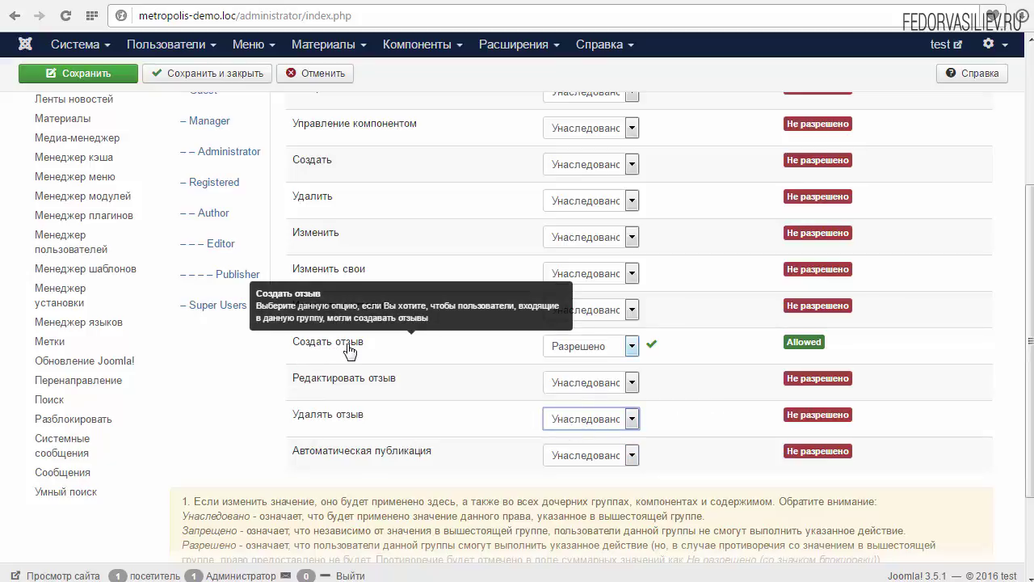
# Save the component's permissions and open the add-review form on the article page as a guest
pyautogui.scroll(2, 427, 363)
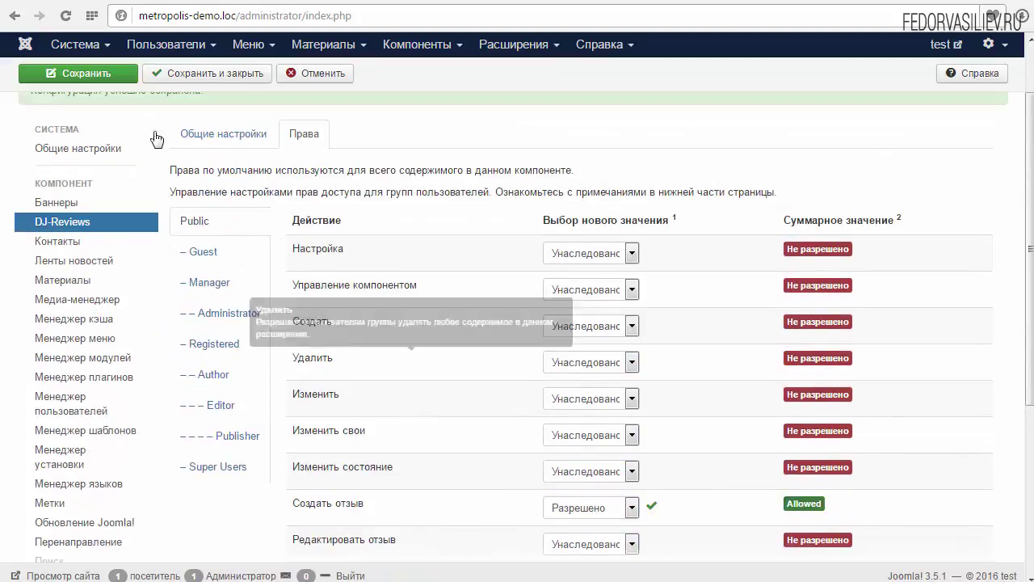
pyautogui.click(104, 74)
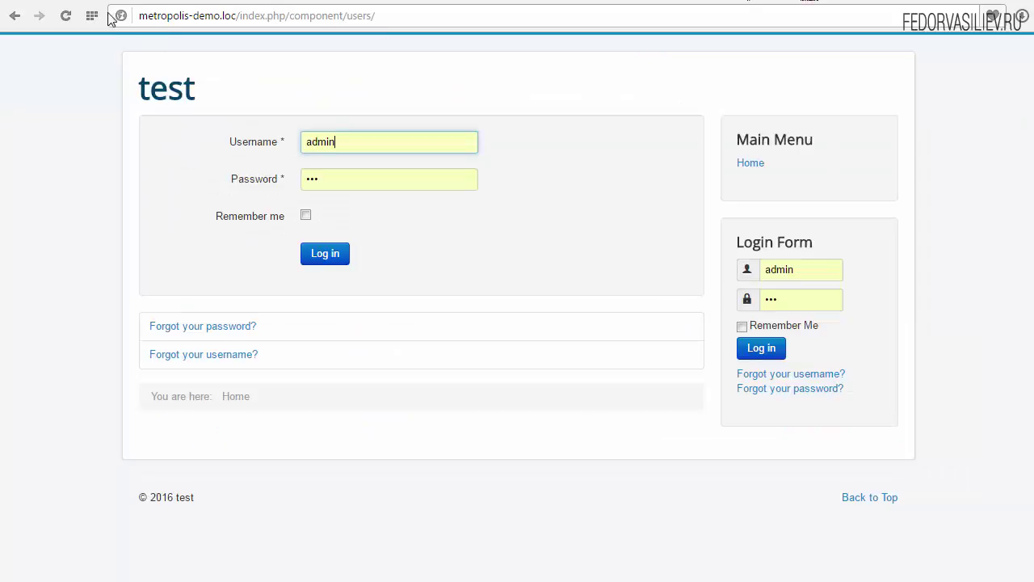
pyautogui.click(65, 16)
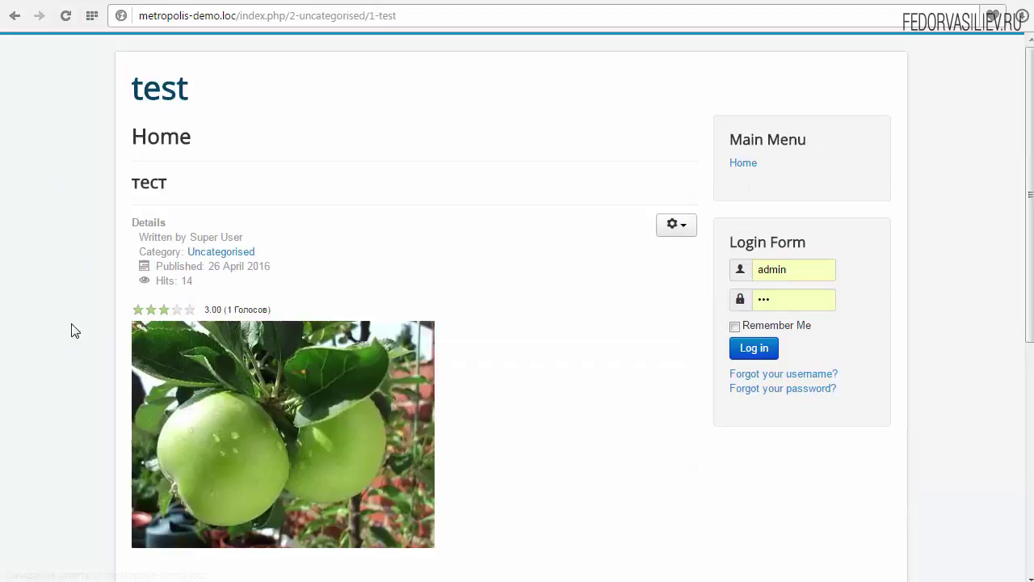
pyautogui.scroll(-5, 77, 331)
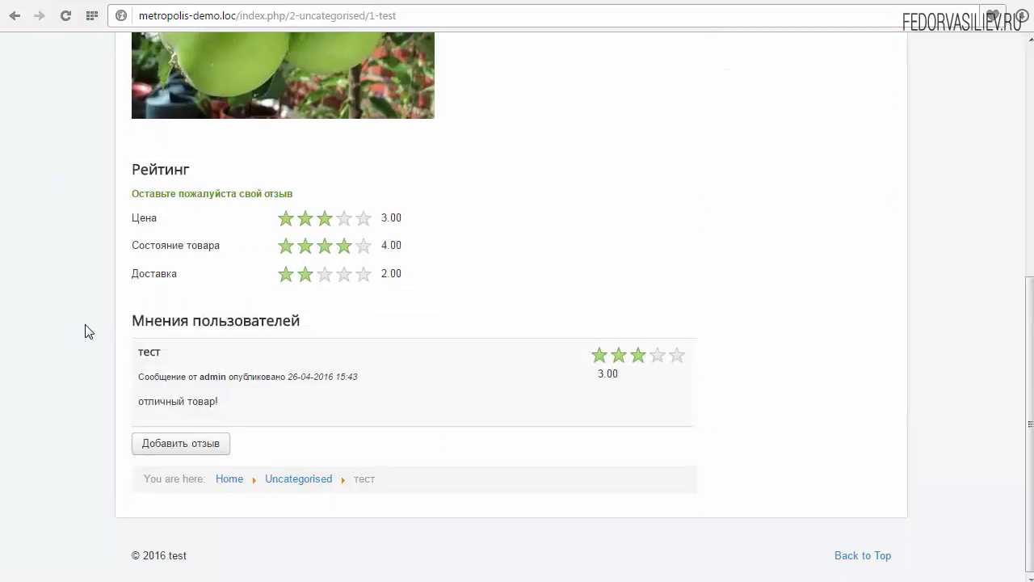
pyautogui.click(185, 442)
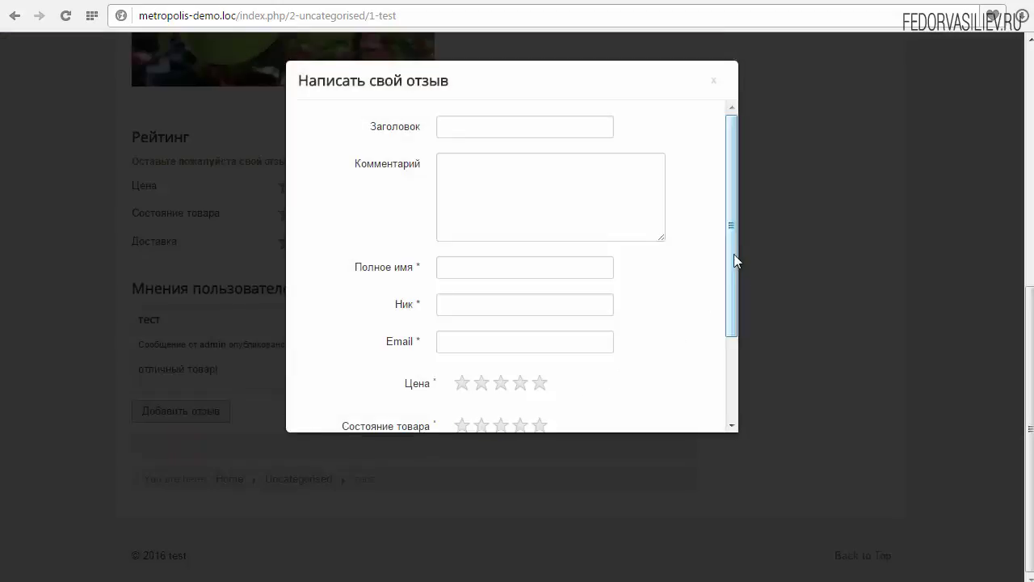
# Check the guest fields "Полное имя" and "Email" in the review form to see whether they must be filled in
pyautogui.click(446, 267)
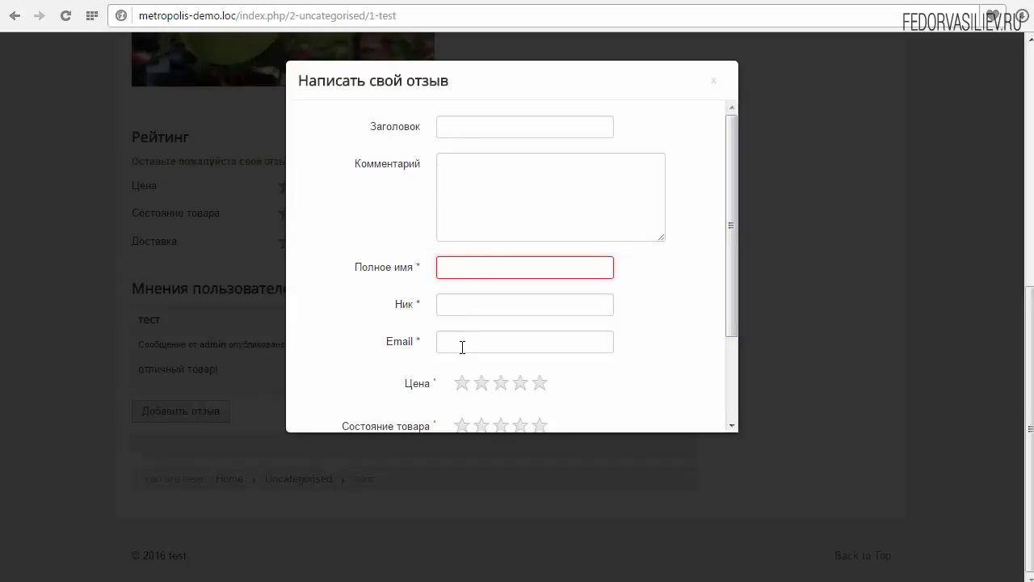
pyautogui.click(462, 344)
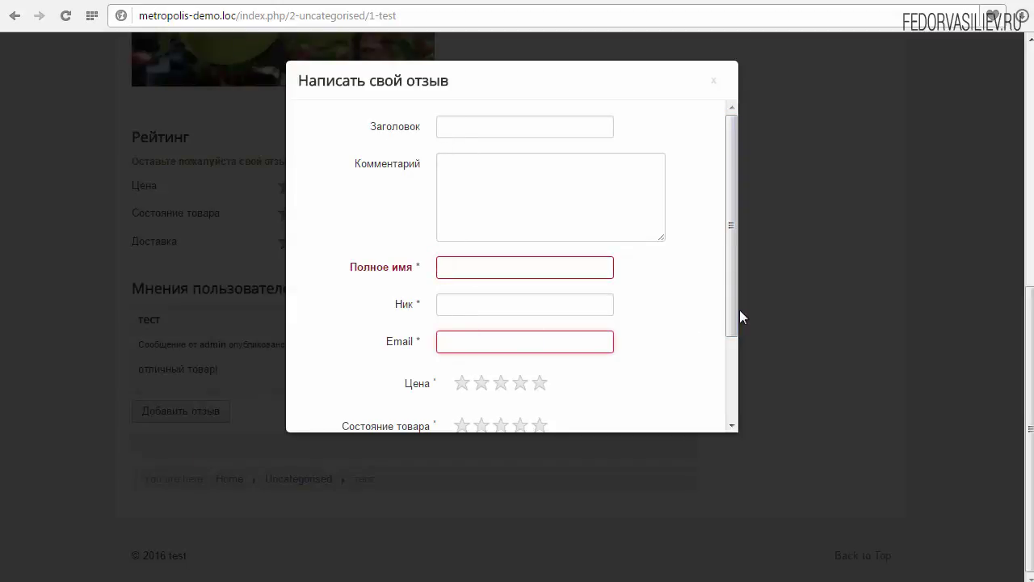
pyautogui.scroll(-1, 458, 339)
pyautogui.click(458, 340)
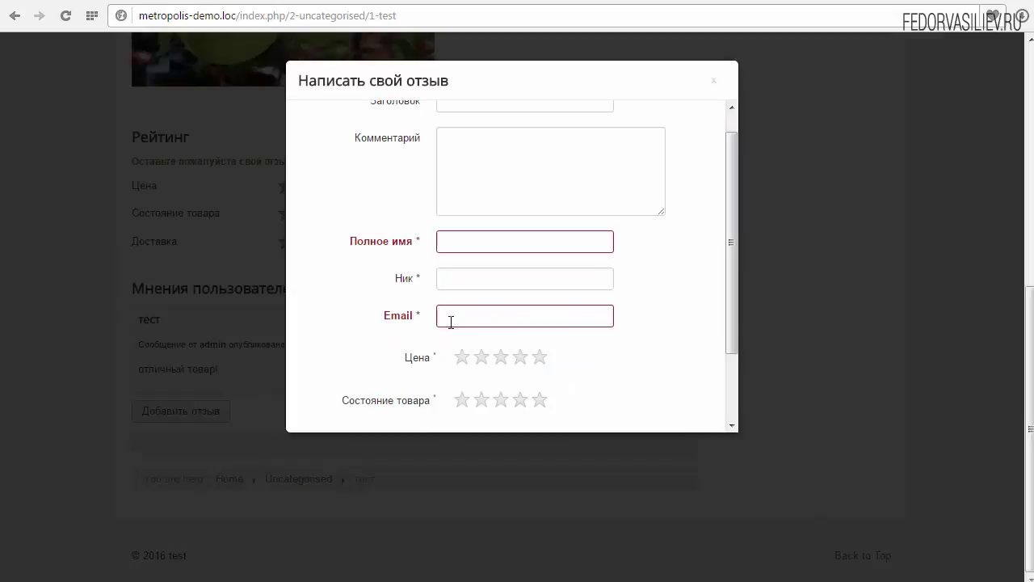
pyautogui.click(451, 321)
pyautogui.click(683, 316)
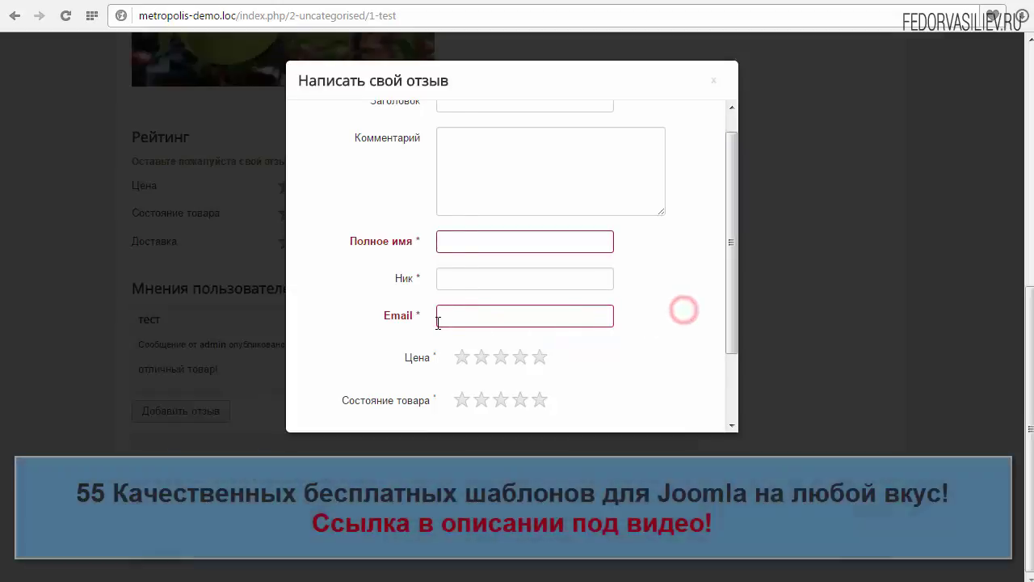
pyautogui.click(438, 322)
pyautogui.click(475, 318)
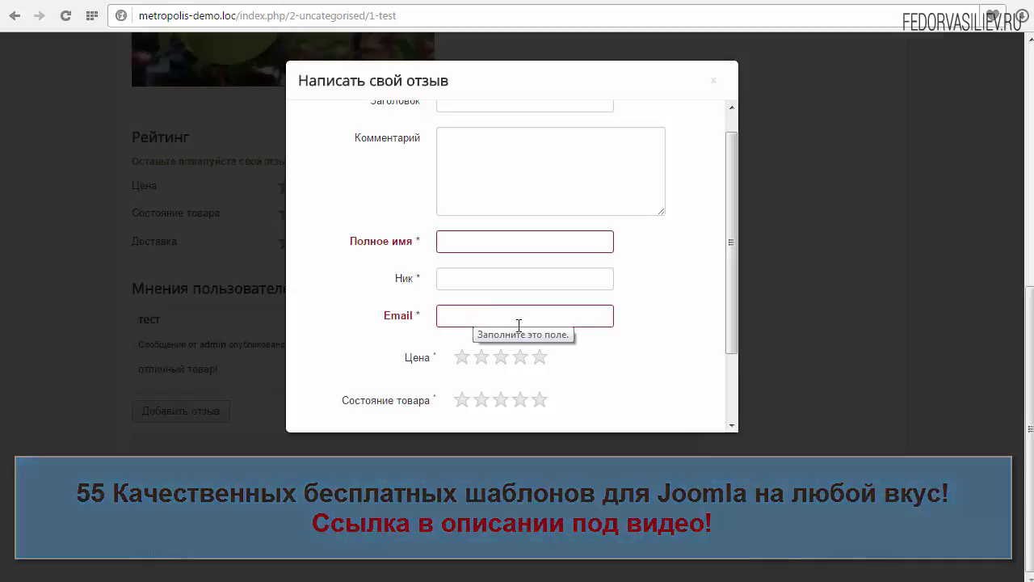
# Look through the whole guest review form, from "Заголовок" down to the "Доставка" rating and the confirmation controls
pyautogui.moveTo(733, 311); pyautogui.dragTo(733, 295)
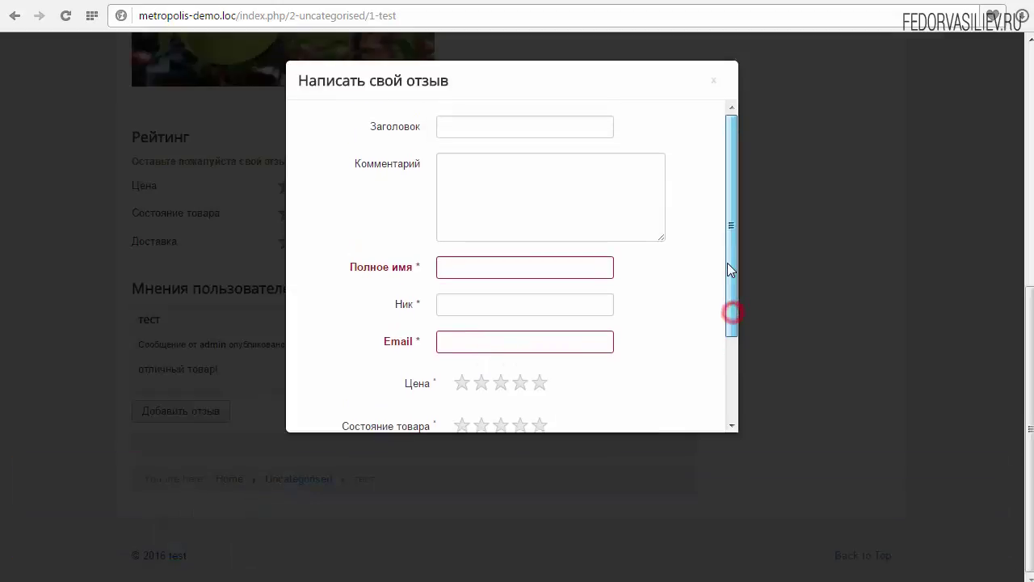
pyautogui.moveTo(736, 202); pyautogui.dragTo(566, 116)
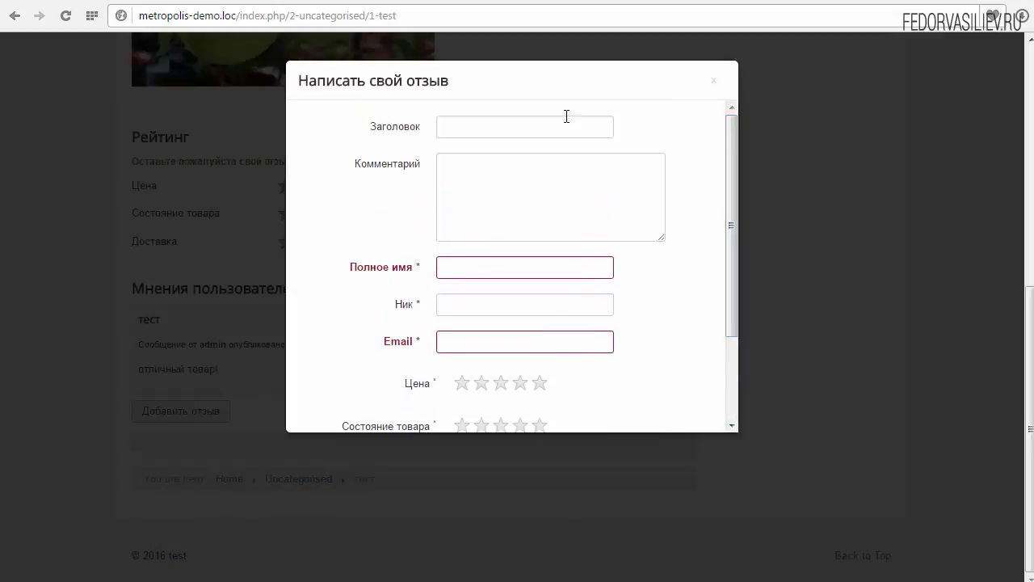
pyautogui.moveTo(731, 208); pyautogui.dragTo(732, 284)
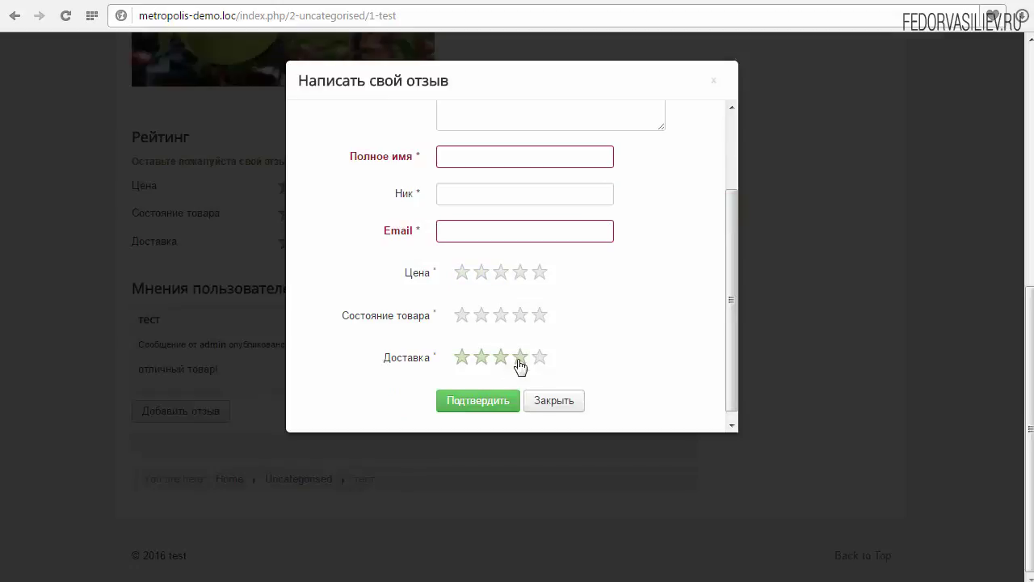
pyautogui.scroll(4, 605, 312)
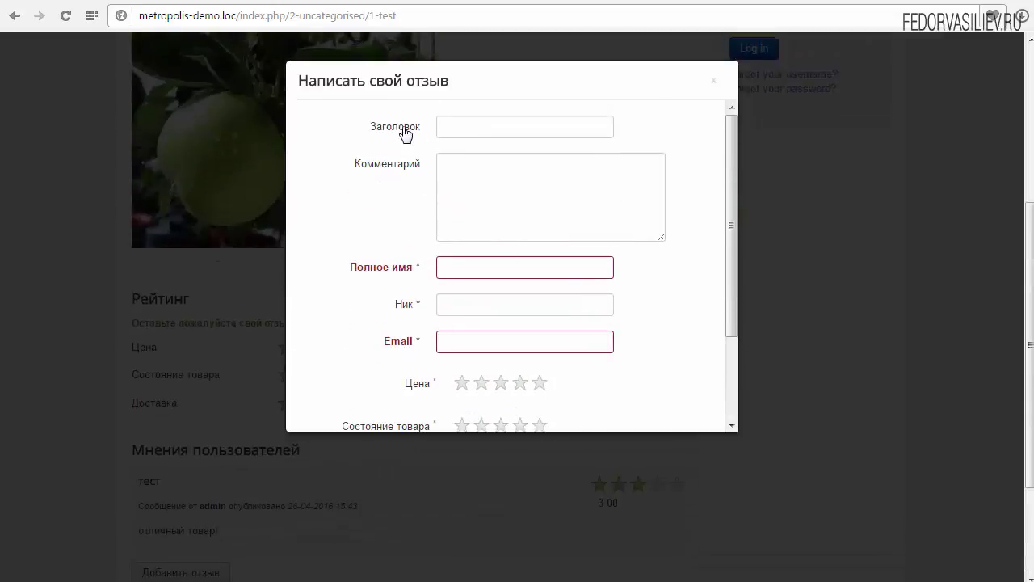
# Submit a guest review with the comment "не плохо!", the guest's full name, nickname and email, rating Цена 5, Состояние товара 4 and Доставка 3
pyautogui.click(487, 186)
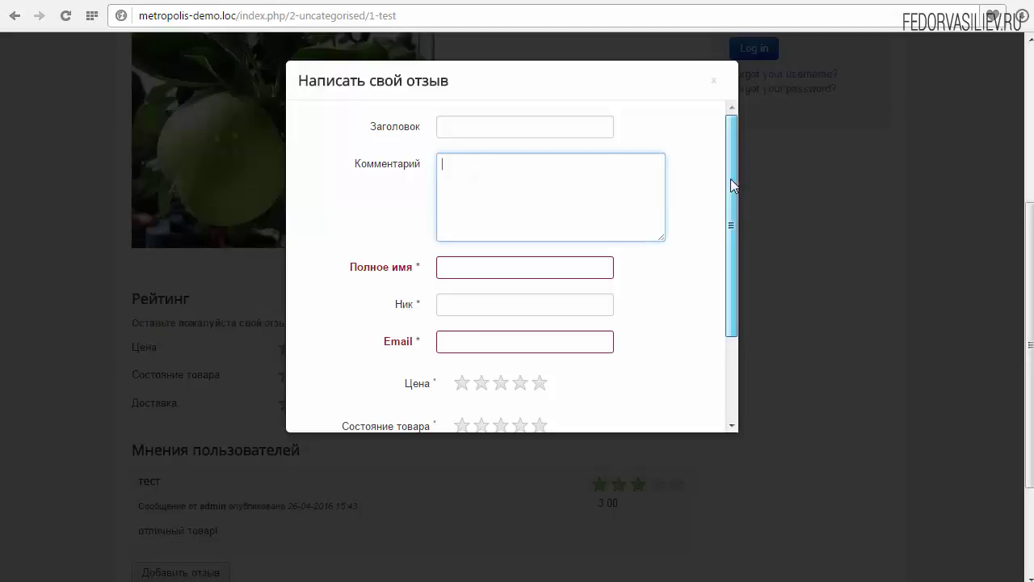
pyautogui.moveTo(731, 179); pyautogui.dragTo(733, 303)
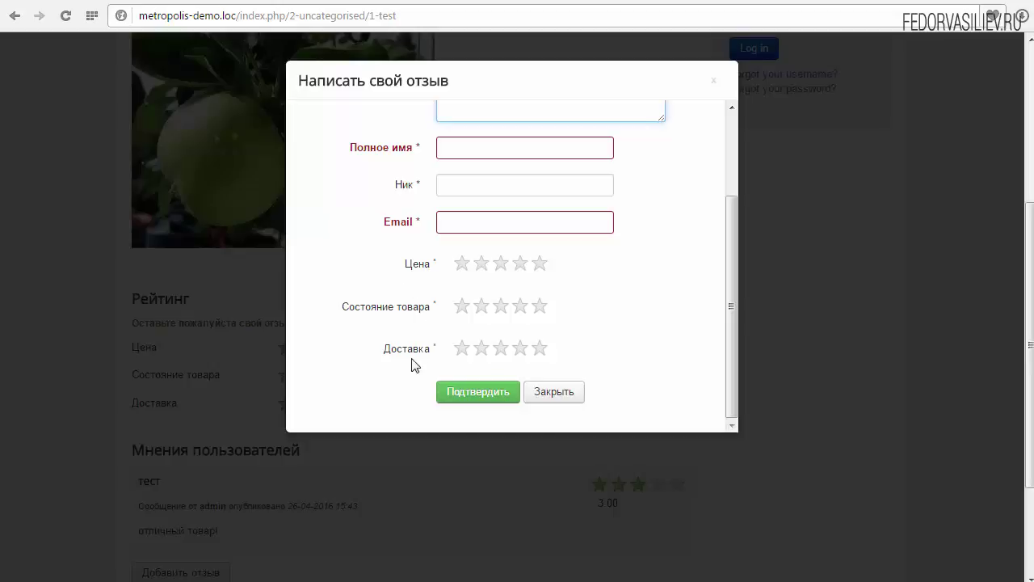
pyautogui.scroll(2, 634, 348)
pyautogui.scroll(-2, 634, 348)
pyautogui.scroll(2, 558, 307)
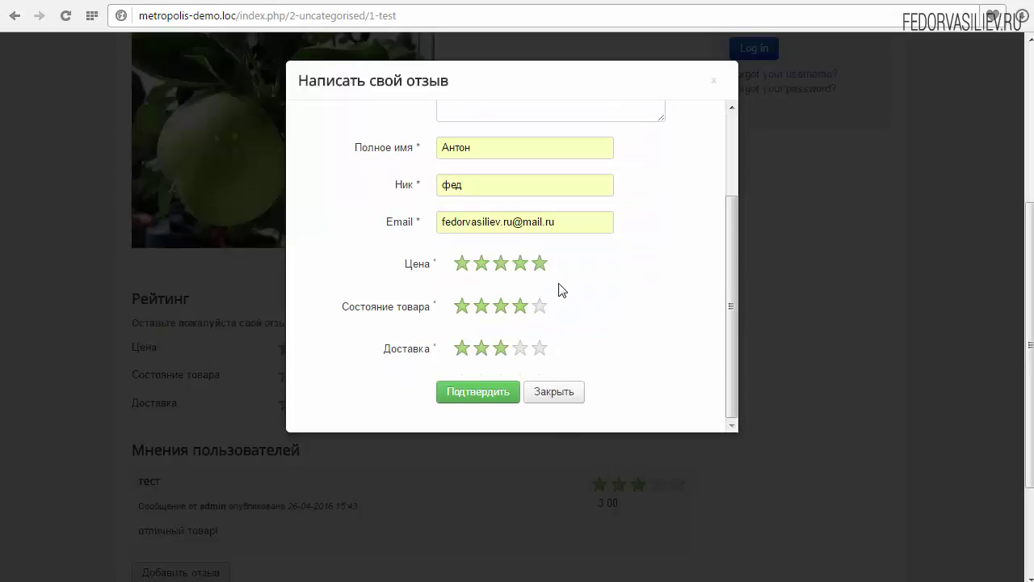
pyautogui.click(493, 393)
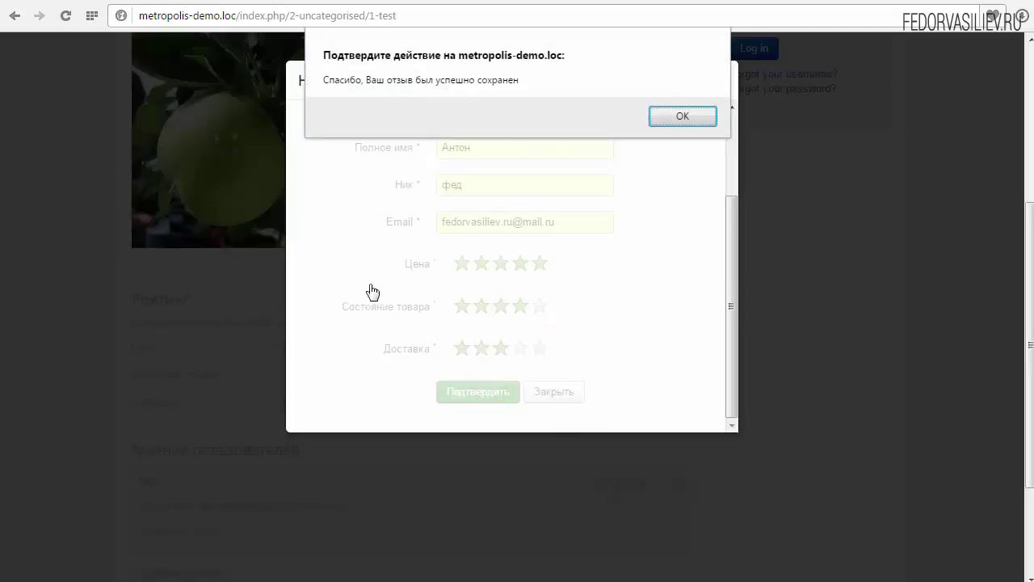
pyautogui.click(697, 114)
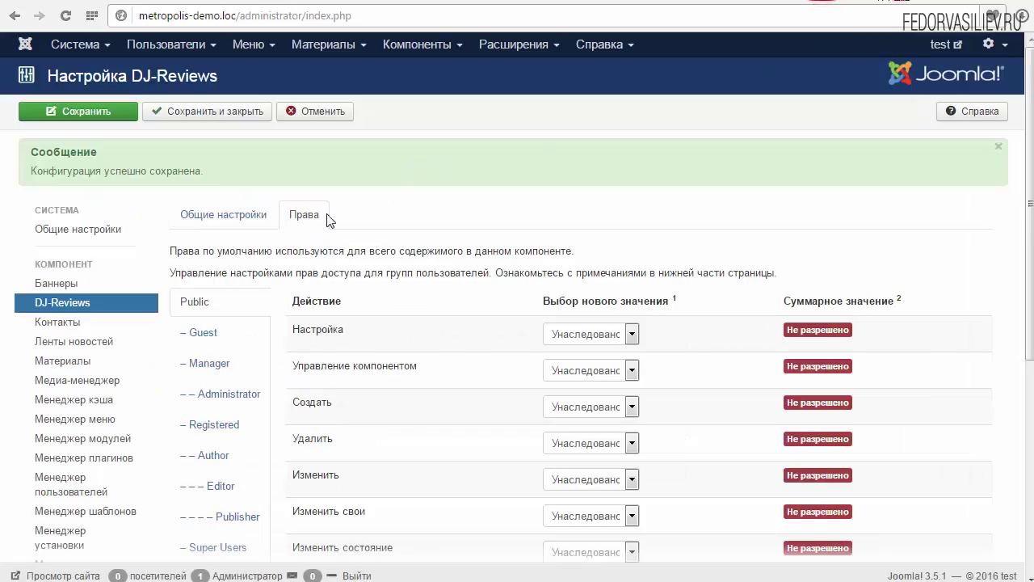
# Close the DJ-Reviews configuration in the Joomla administration and open the list of reviews
pyautogui.click(257, 214)
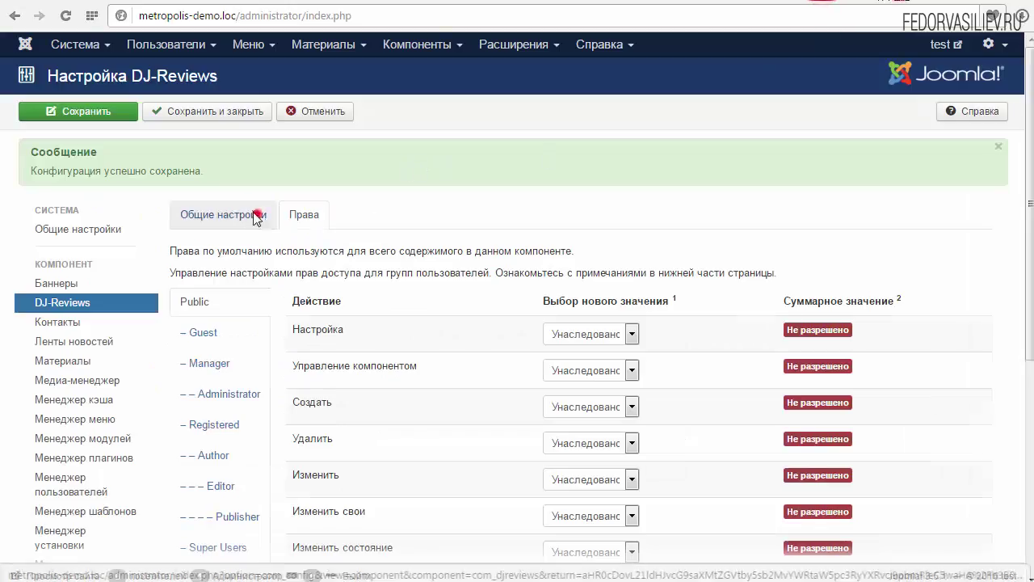
pyautogui.click(303, 113)
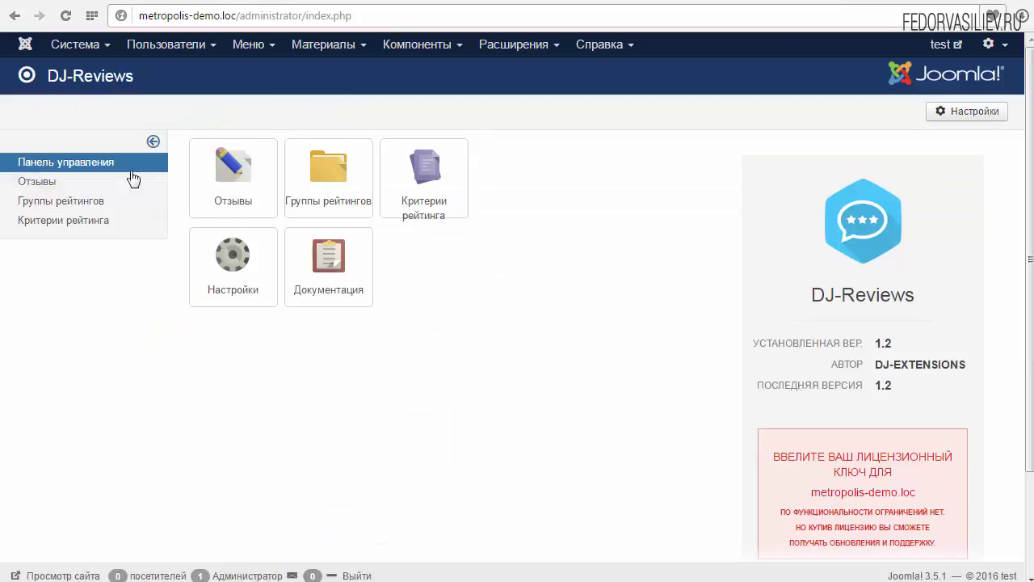
pyautogui.click(231, 181)
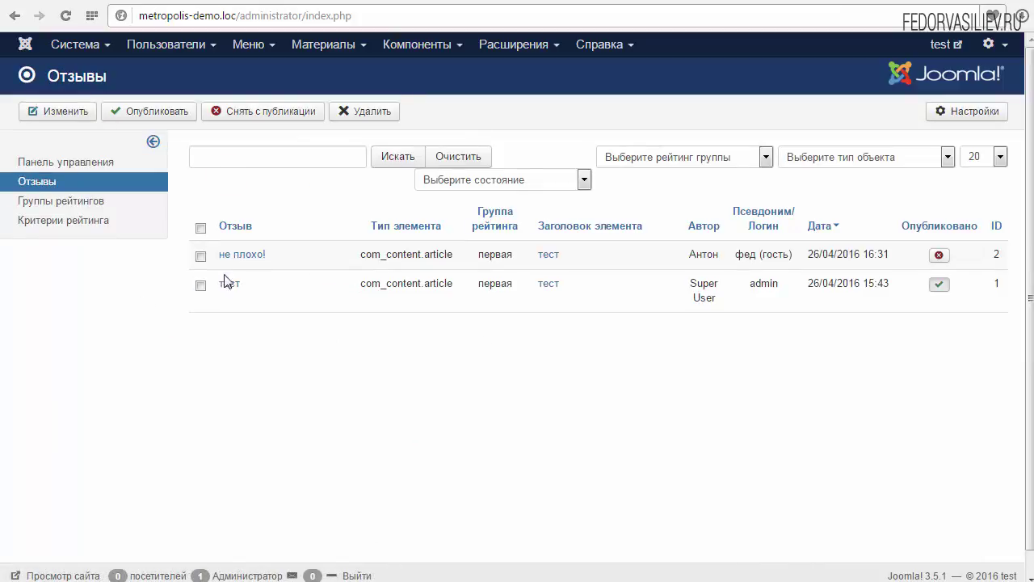
# Examine the message, publication state, author details and ratings of the guest review "не плохо!", and leave it without saving
pyautogui.moveTo(288, 255); pyautogui.dragTo(224, 259)
pyautogui.click(297, 251)
pyautogui.click(252, 253)
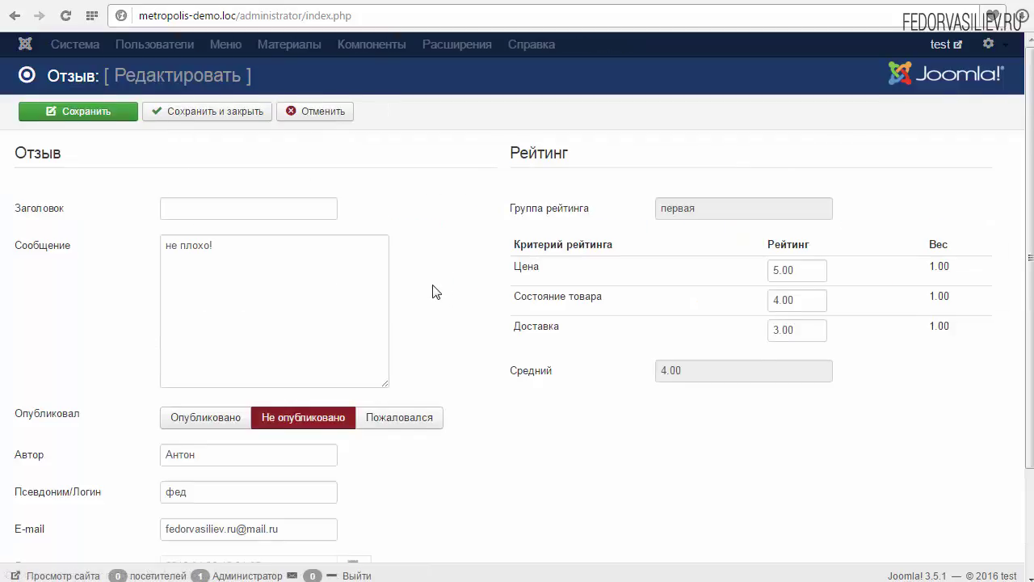
pyautogui.scroll(-3, 469, 315)
pyautogui.scroll(3, 498, 338)
pyautogui.click(301, 109)
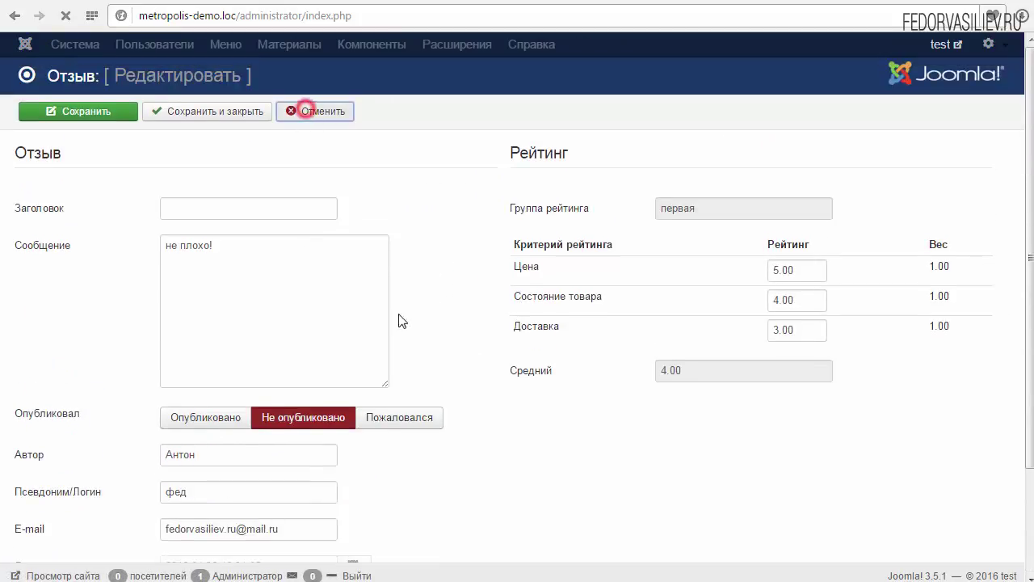
# Publish the guest review "не плохо!" and reload the article page to check its reviews and ratings
pyautogui.click(939, 254)
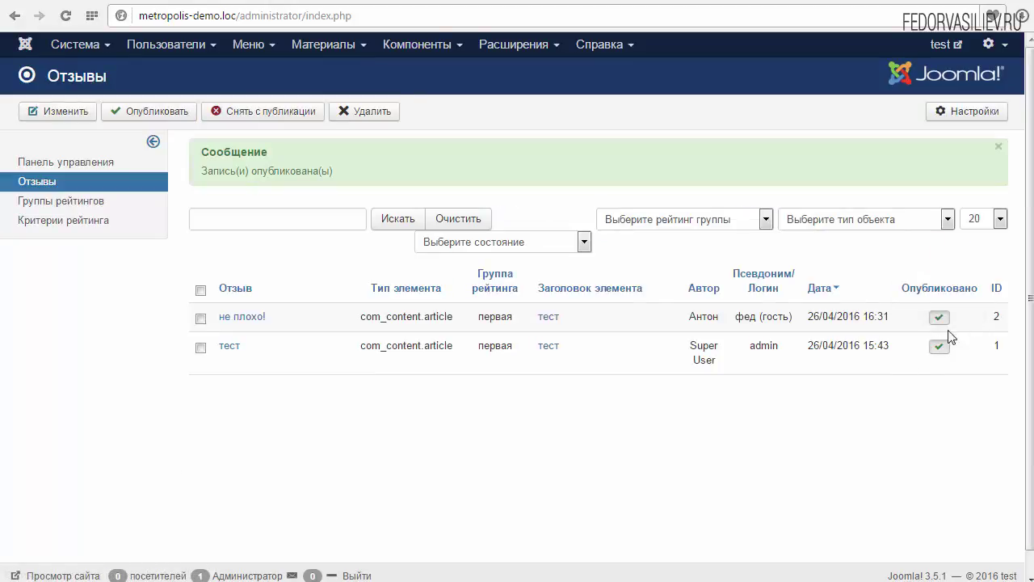
pyautogui.click(831, 1)
pyautogui.click(66, 16)
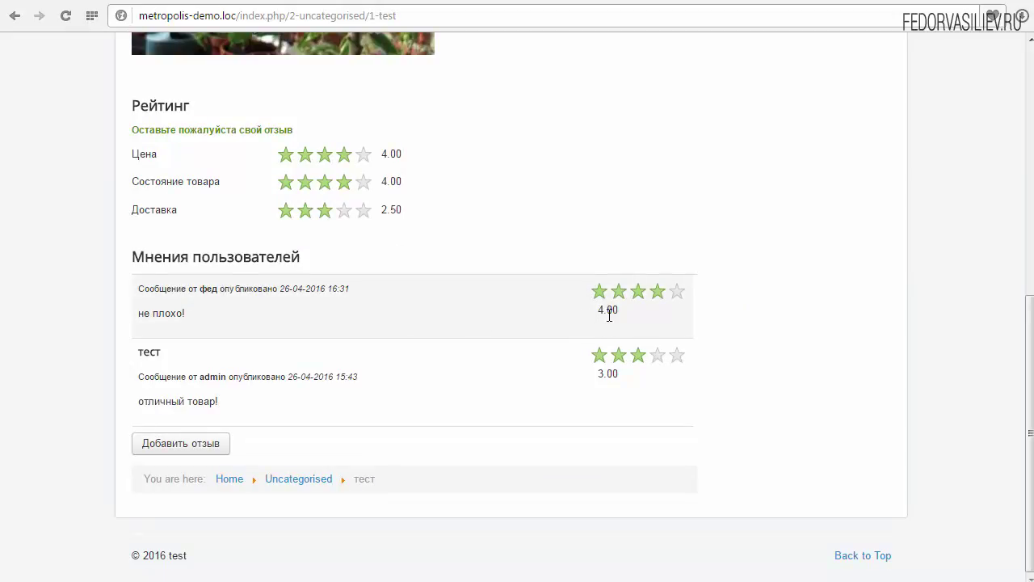
pyautogui.scroll(4, 519, 312)
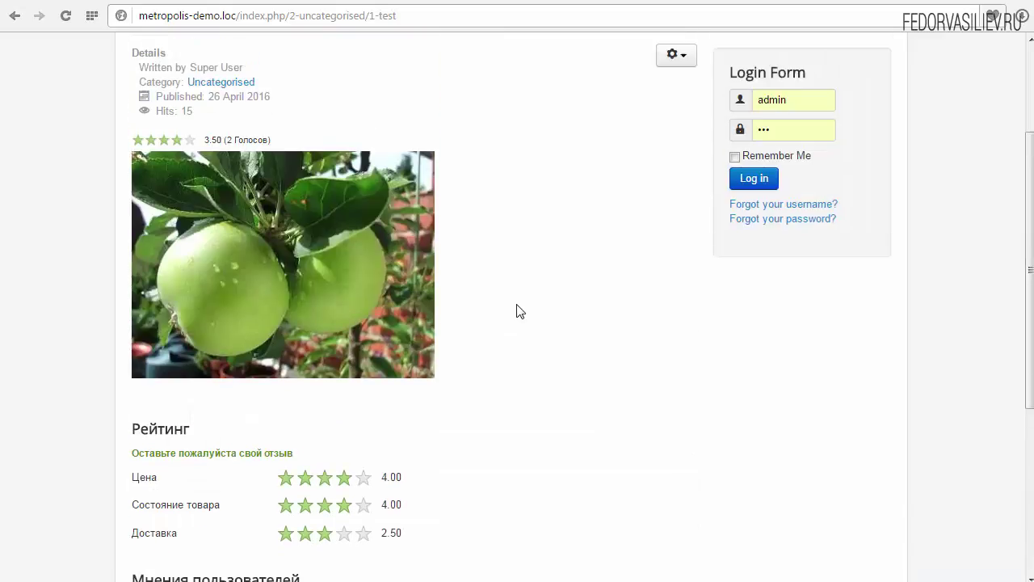
# Return to the administration and open the permissions in the DJ-Reviews component settings
pyautogui.hotkey('ctrl', 'Tab')
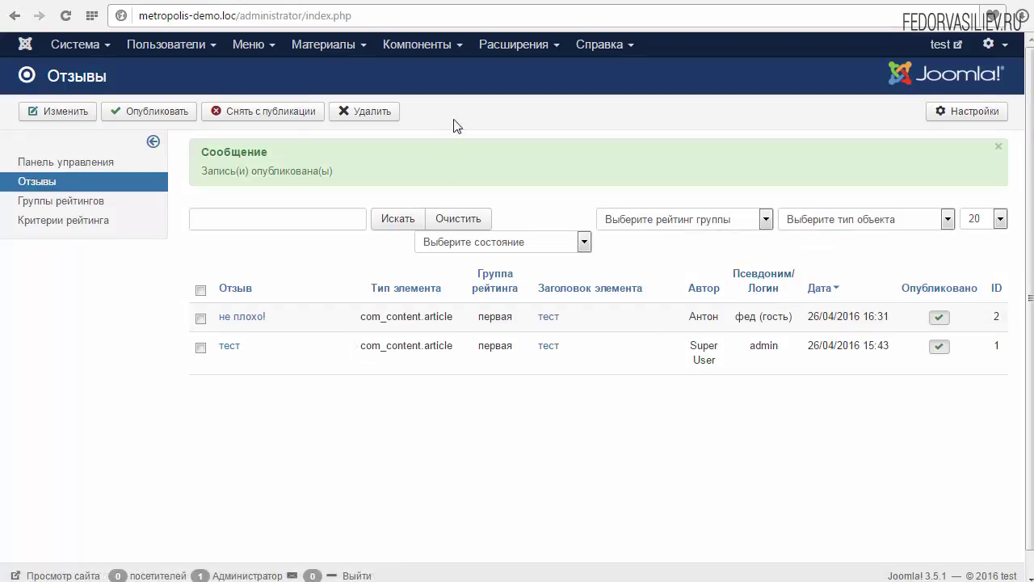
pyautogui.click(65, 163)
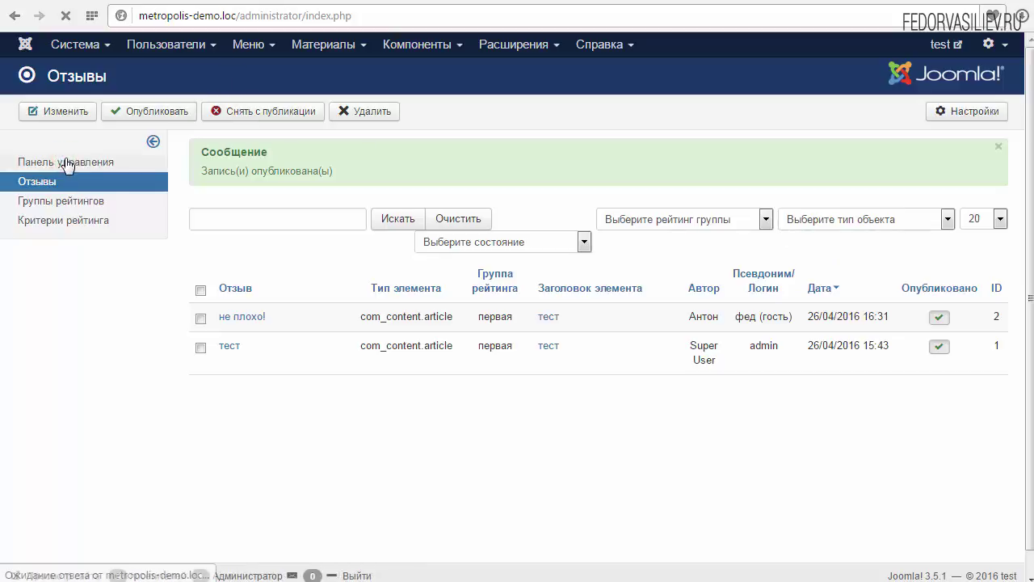
pyautogui.click(215, 252)
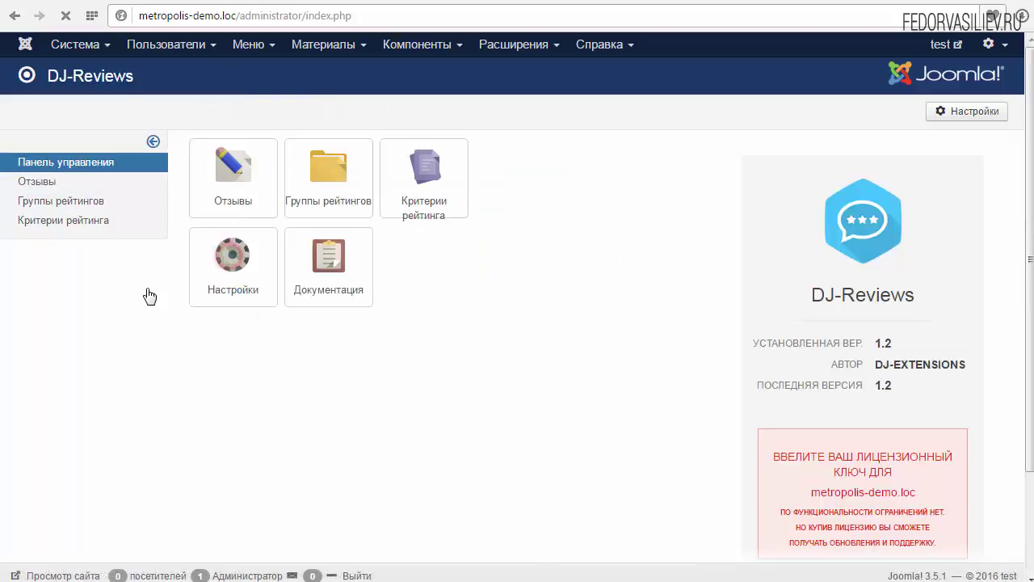
pyautogui.click(296, 150)
# Set "Автоматическая публикация" to "Разрешено" for the Public group, and save and close the component configuration
pyautogui.scroll(-3, 566, 210)
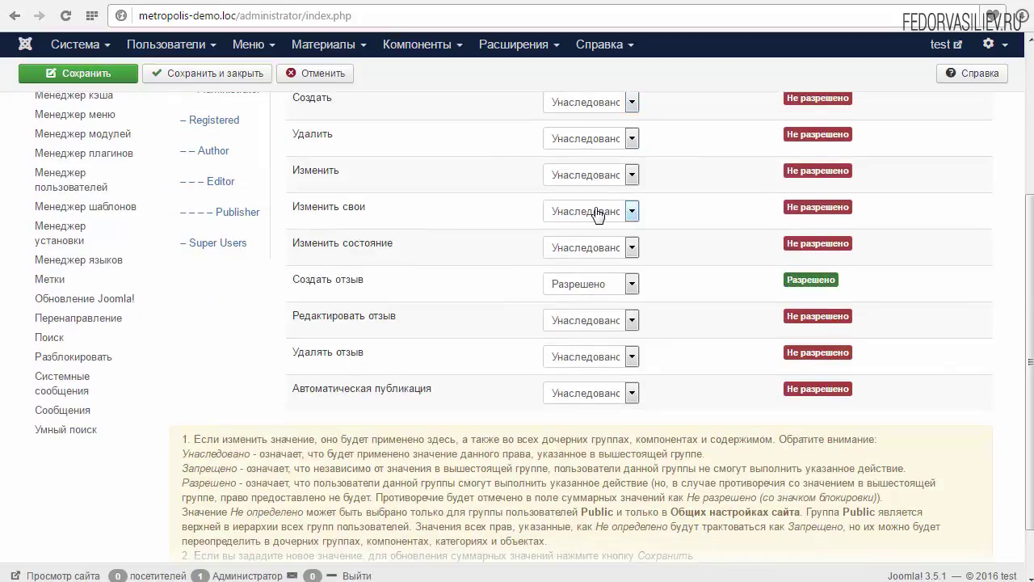
pyautogui.moveTo(455, 388); pyautogui.dragTo(286, 388)
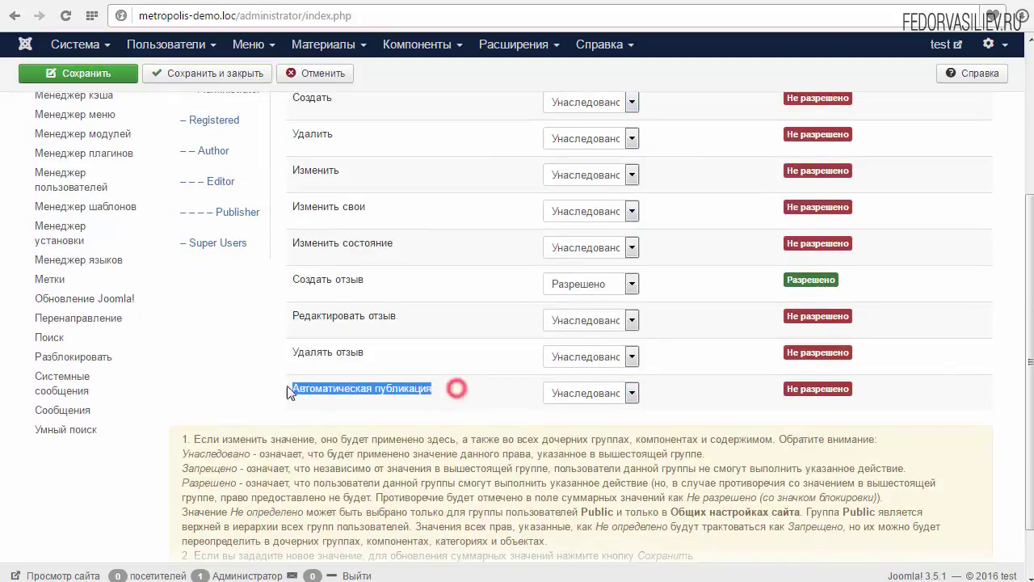
pyautogui.click(361, 412)
pyautogui.scroll(3, 373, 415)
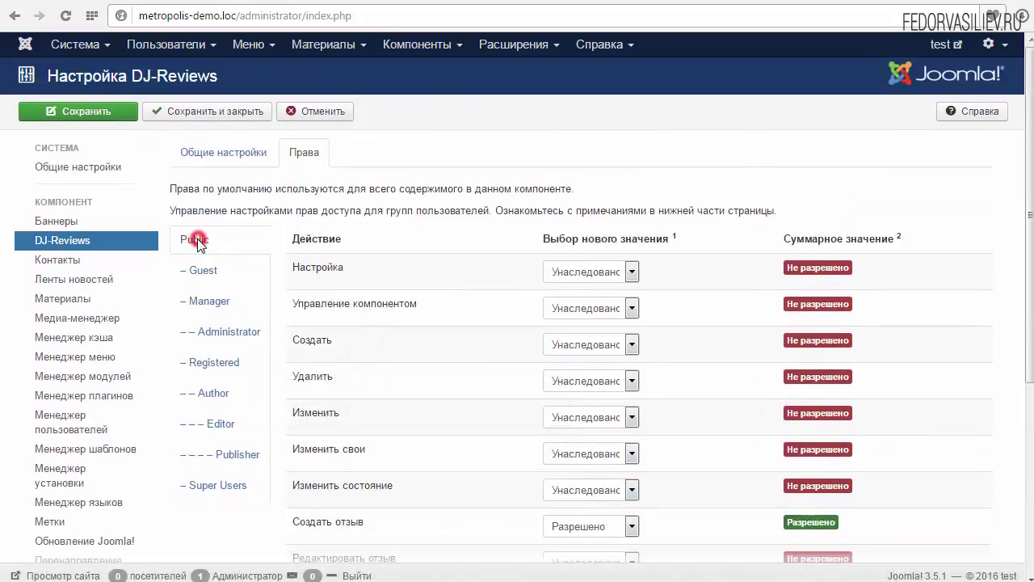
pyautogui.scroll(-4, 383, 254)
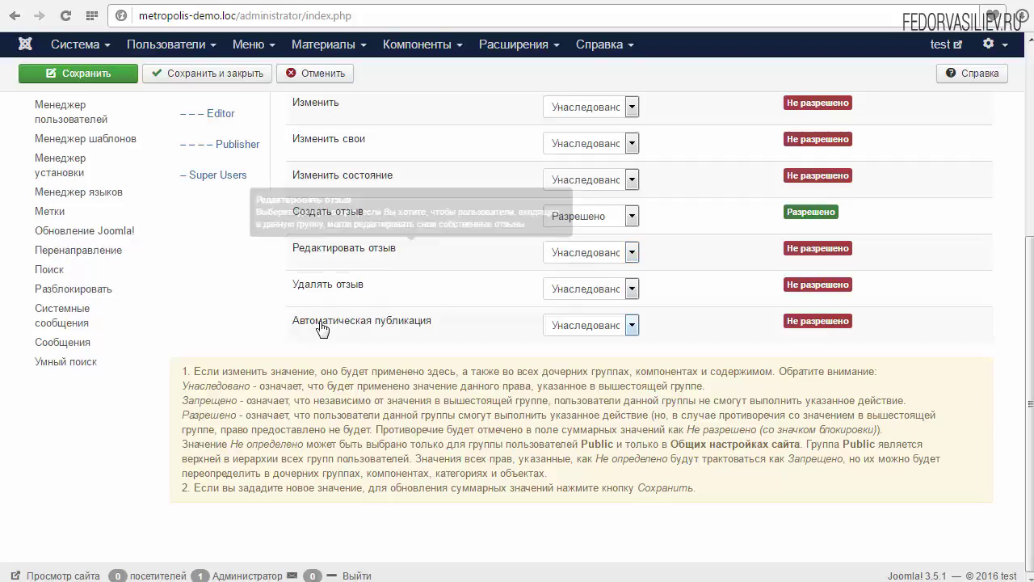
pyautogui.click(589, 326)
pyautogui.click(587, 356)
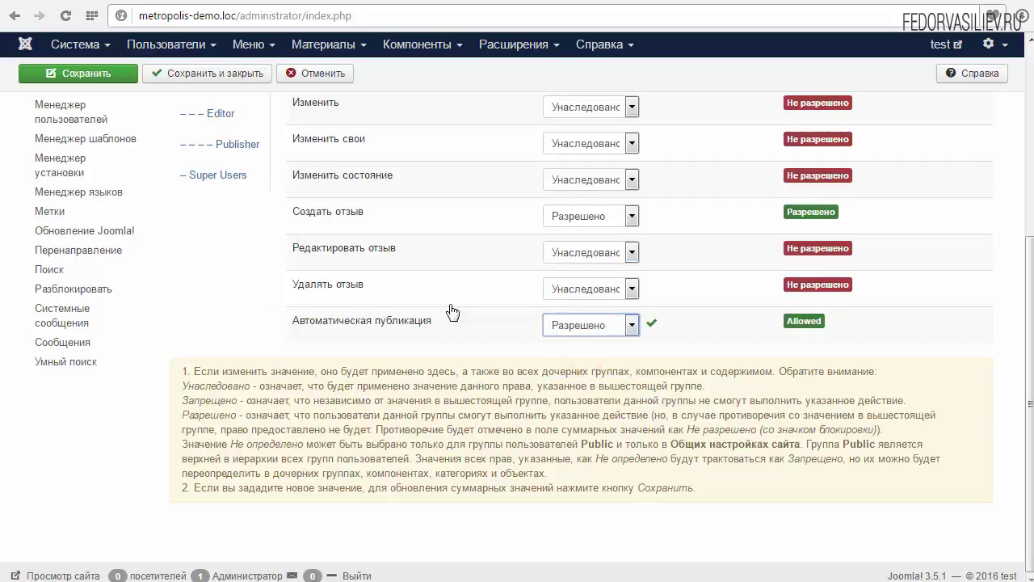
pyautogui.click(204, 73)
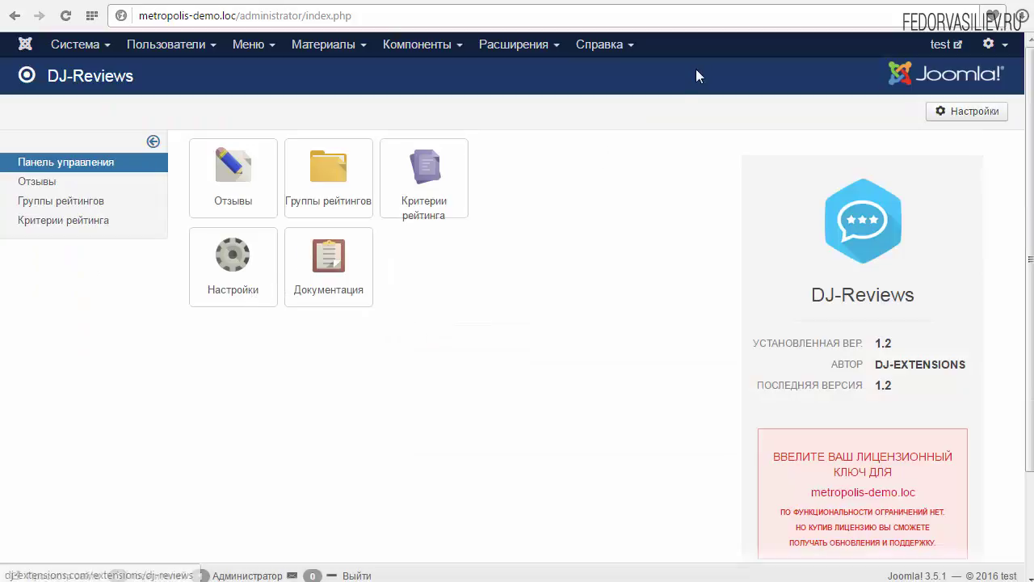
# Look over the ratings and user reviews on the article page and return to the DJ-Reviews control panel
pyautogui.click(817, 2)
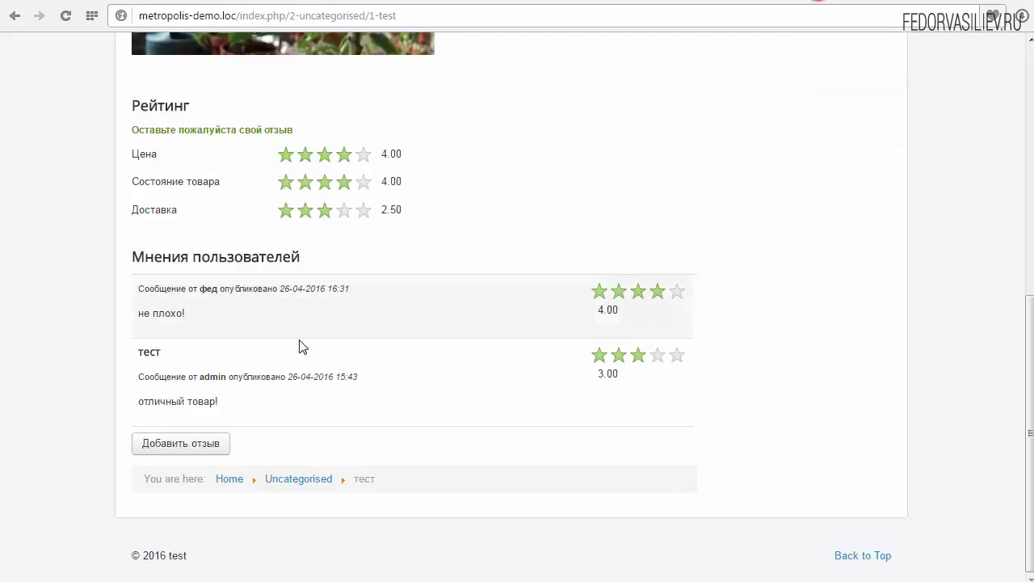
pyautogui.scroll(5, 317, 336)
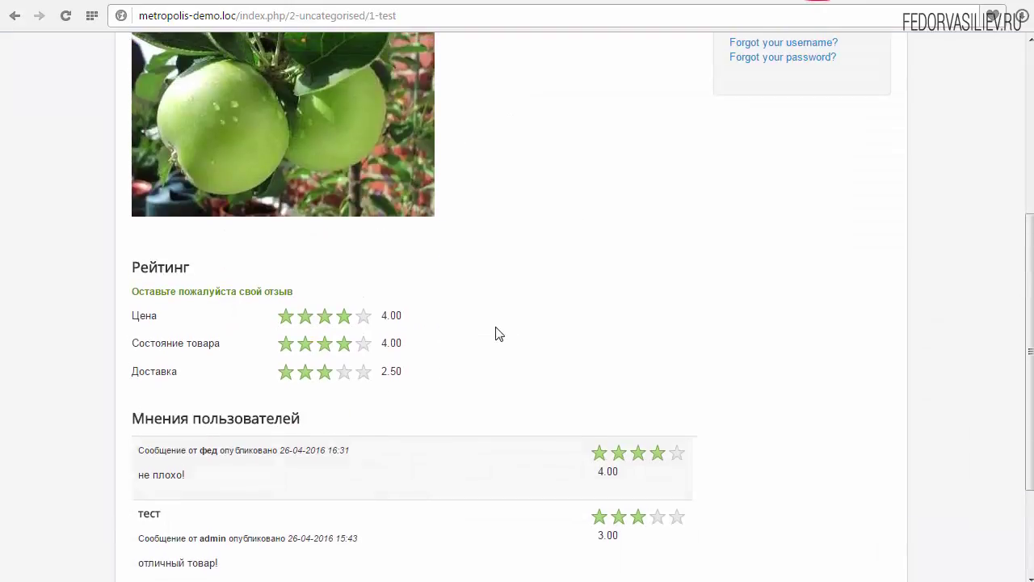
pyautogui.hotkey('ctrl', 'Tab')
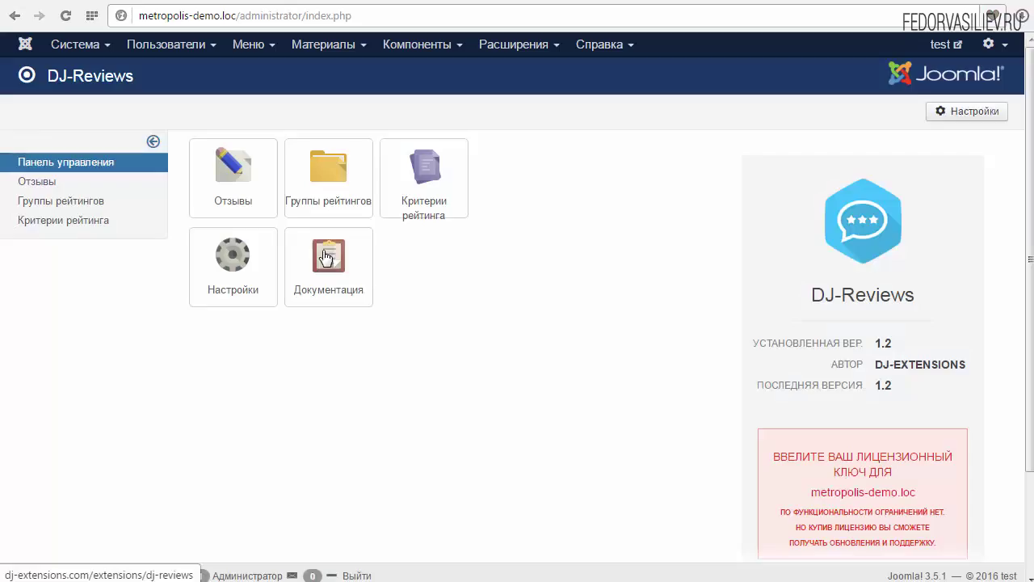
# Check the DJ-Reviews plan prices on dj-extensions.com and the 50$ rate in rubles, and switch to the author's tutorial site
pyautogui.click(325, 261)
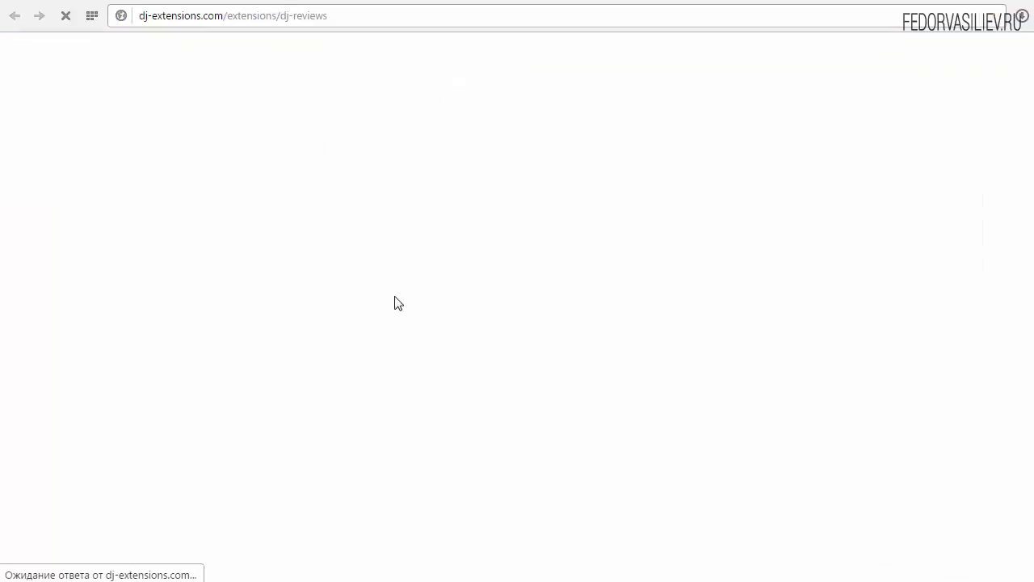
pyautogui.click(219, 392)
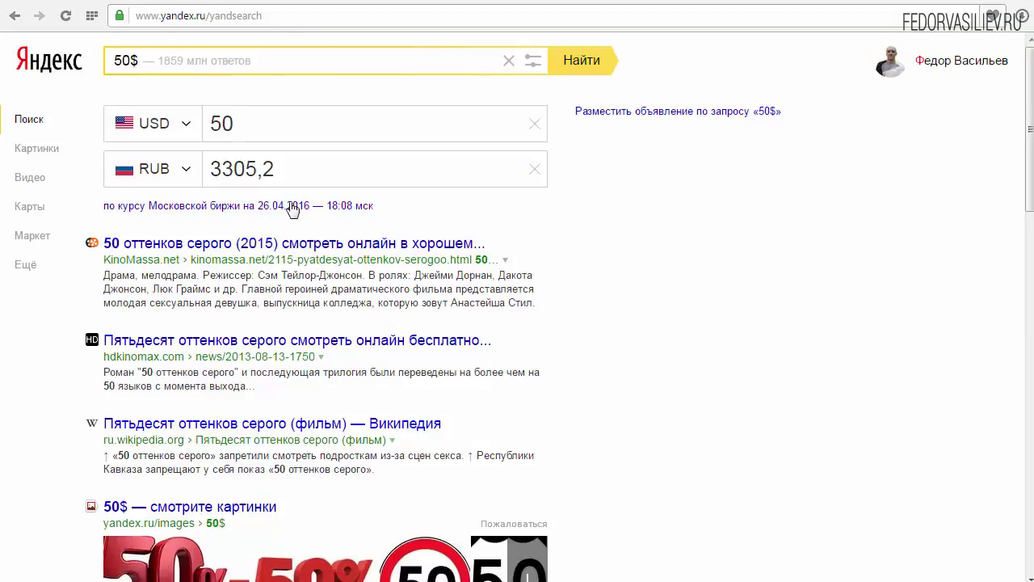
pyautogui.click(796, 1)
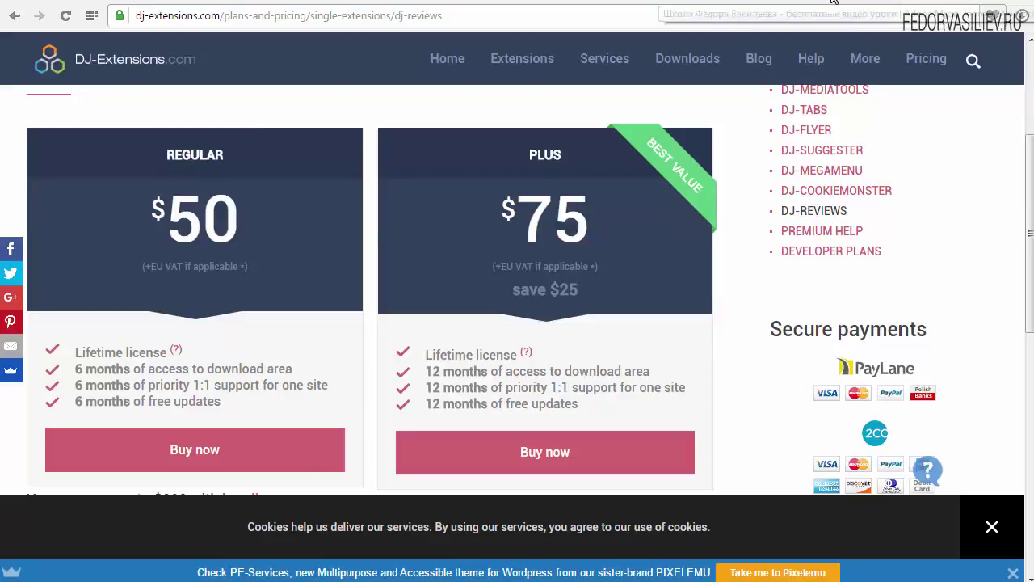
pyautogui.click(838, 2)
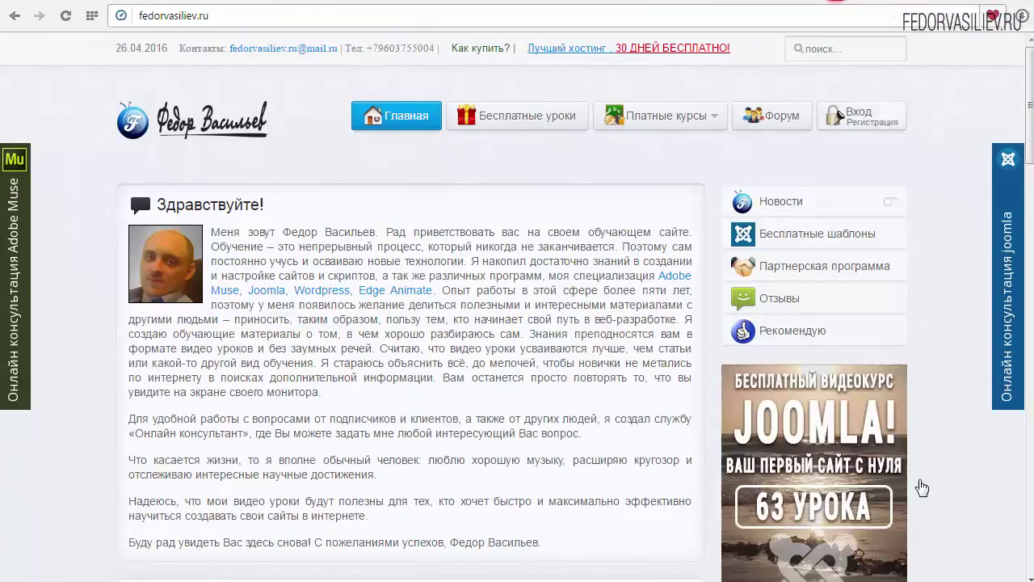